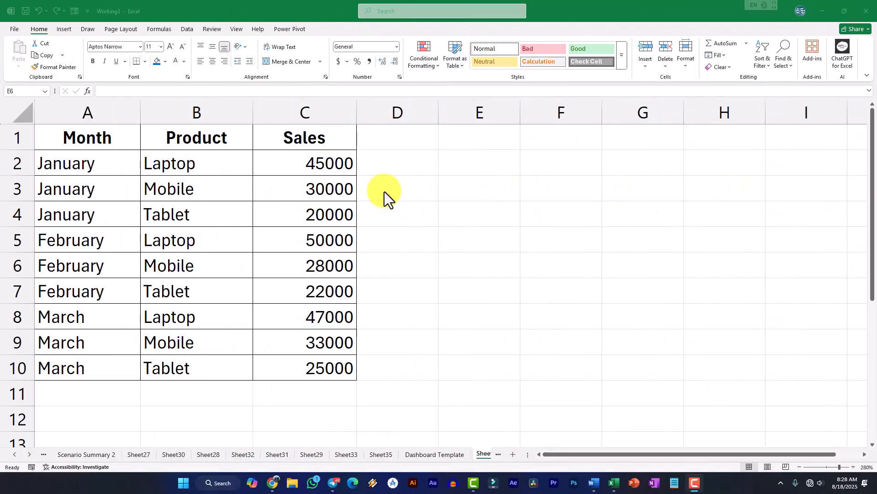
Examine the Month, Product and Sales data in A1:C10
drag(105, 137, 322, 377)
click(333, 345)
click(318, 315)
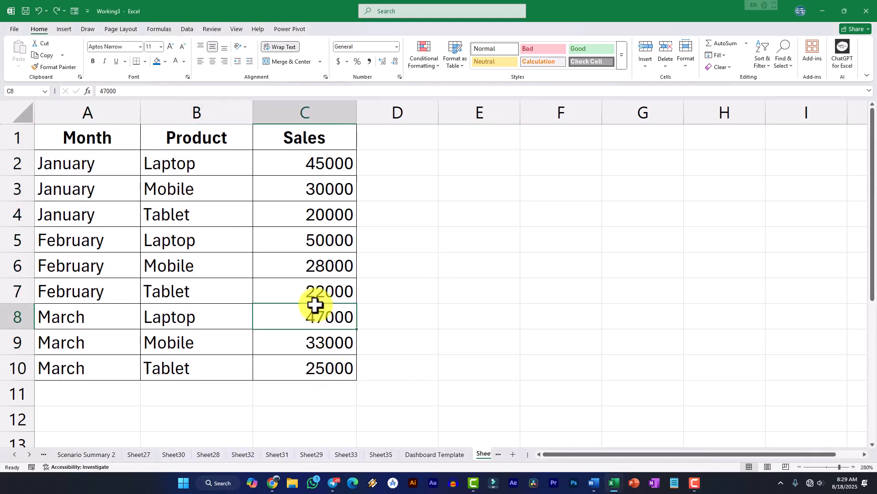
click(91, 139)
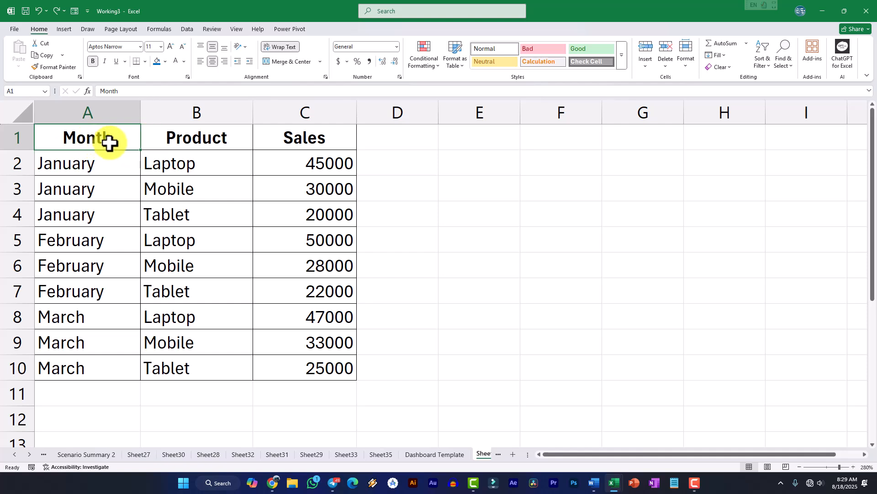
click(192, 142)
click(282, 135)
drag(85, 141, 317, 366)
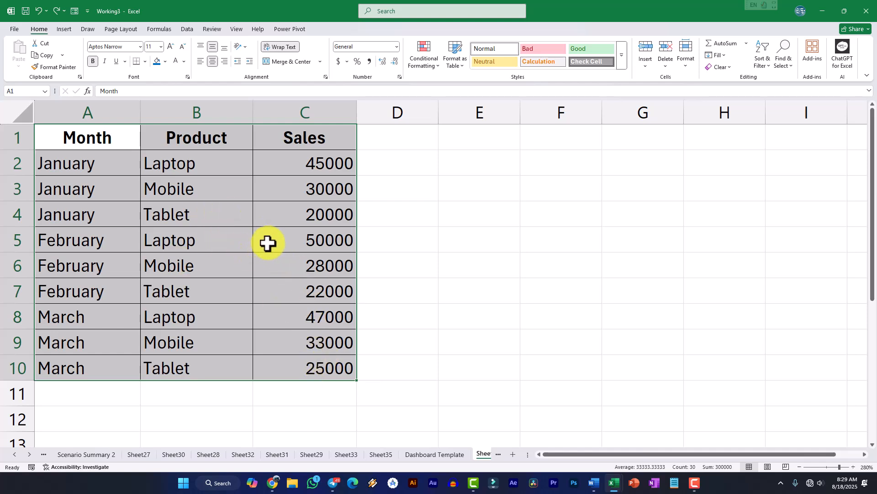
click(230, 168)
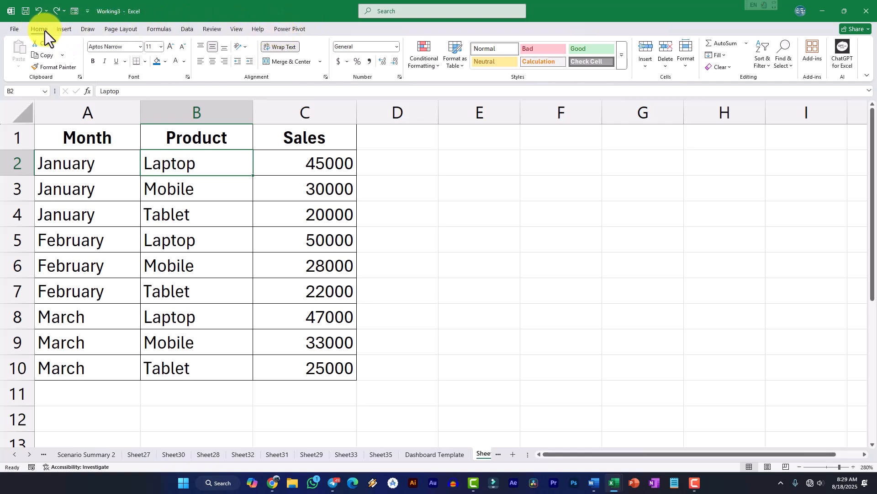
Enable the Developer tab in the ribbon customization options
click(16, 30)
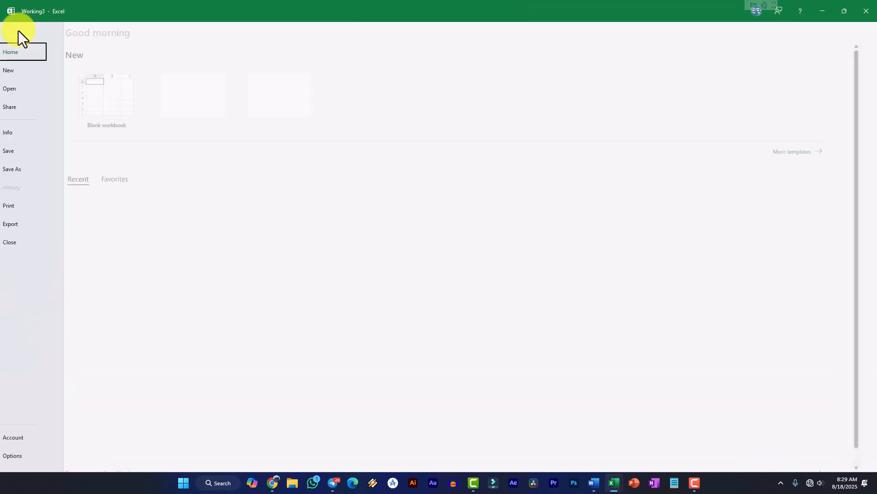
click(29, 455)
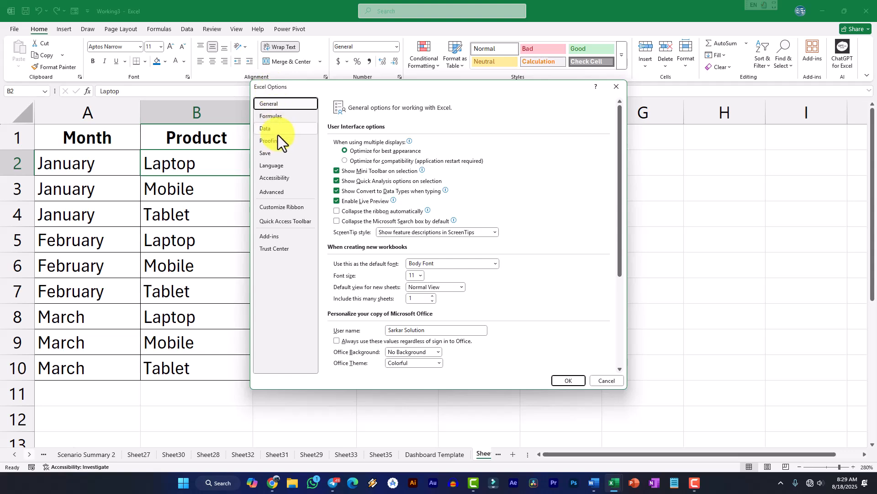
click(276, 209)
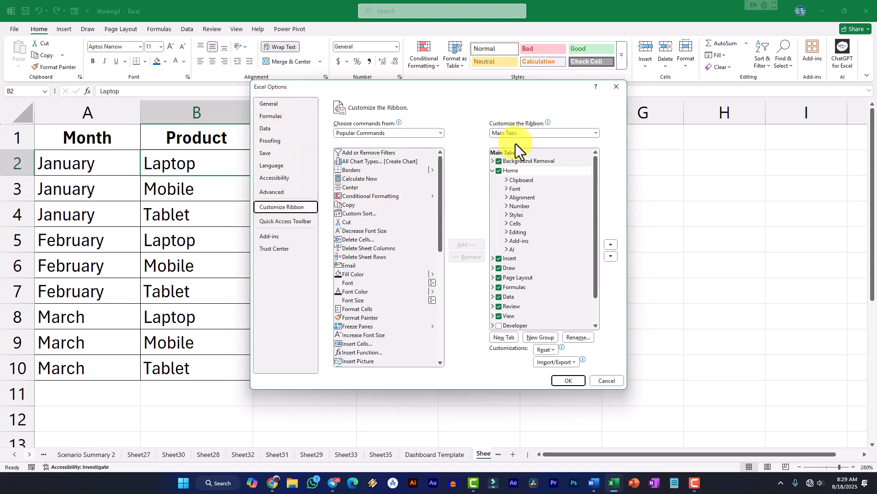
scroll(519, 229, down, 1)
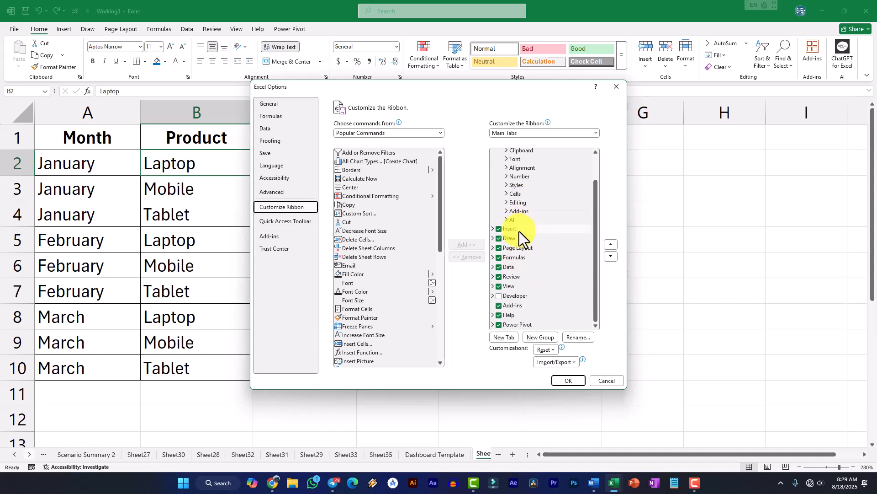
click(499, 296)
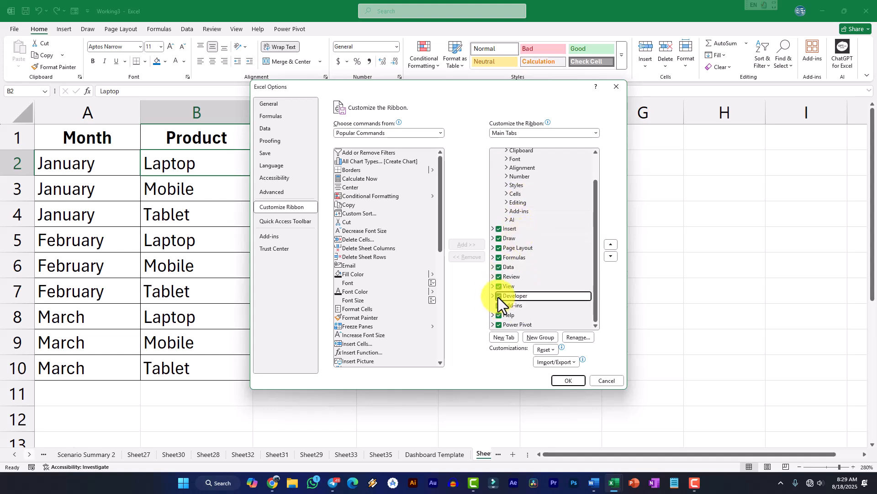
click(569, 381)
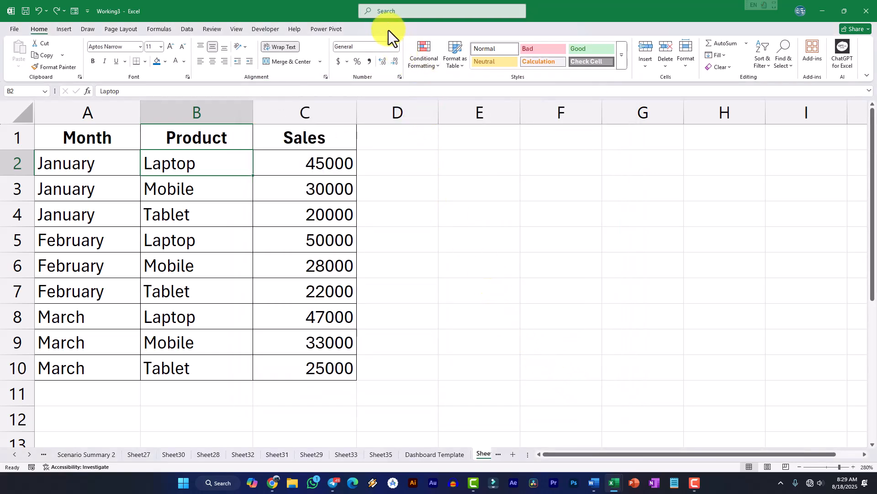
Insert a combo box form control sized to cover cell D2
click(261, 29)
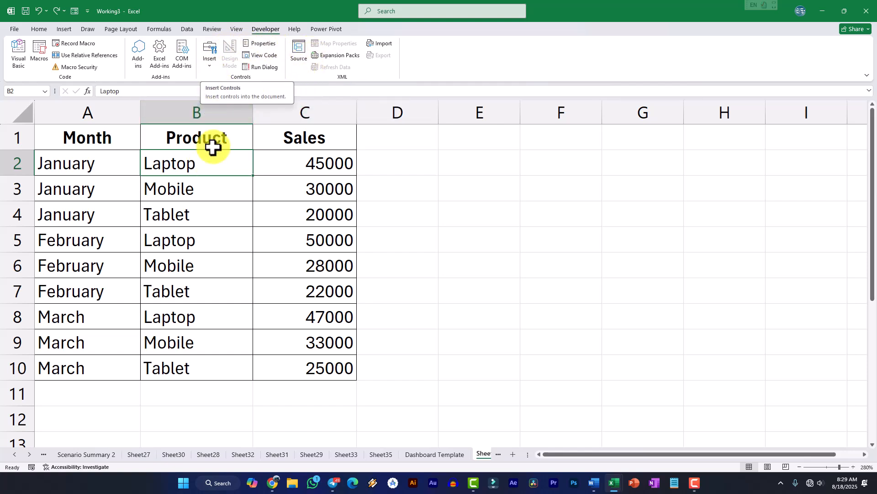
click(206, 66)
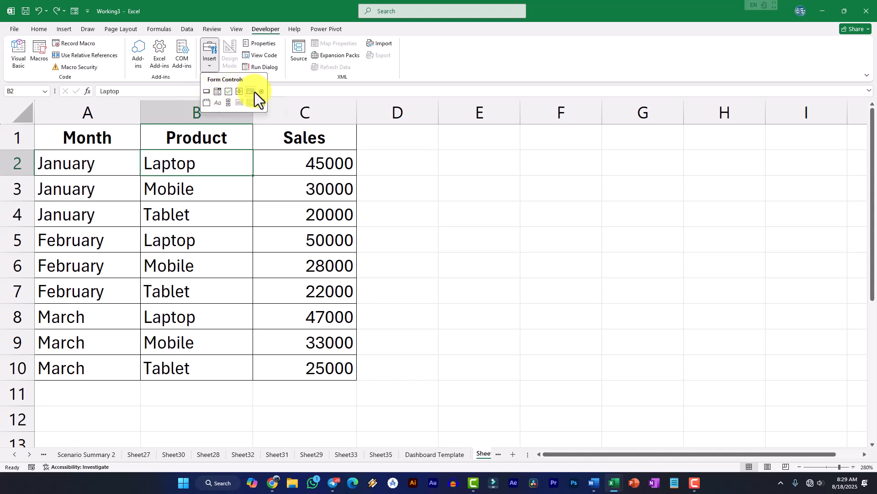
click(217, 93)
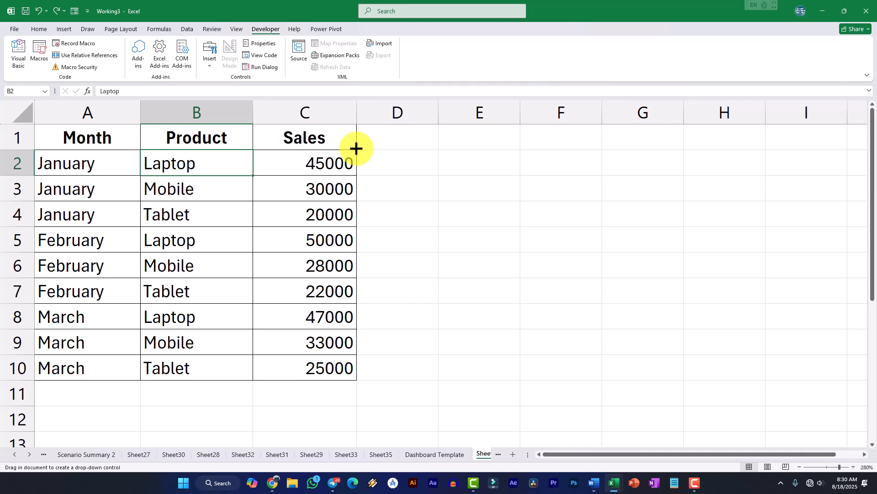
drag(355, 149, 439, 176)
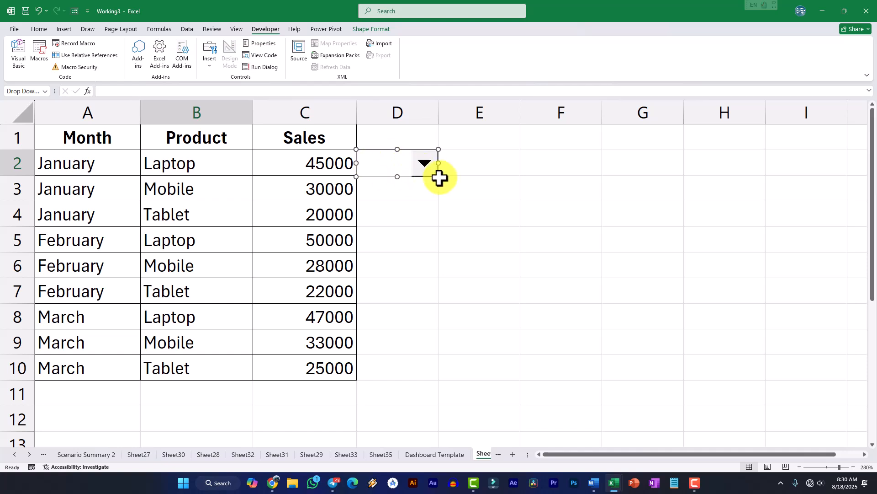
Set the combo box's input range to the month cells $A$2:$A$10 in its control formatting
right_click(384, 157)
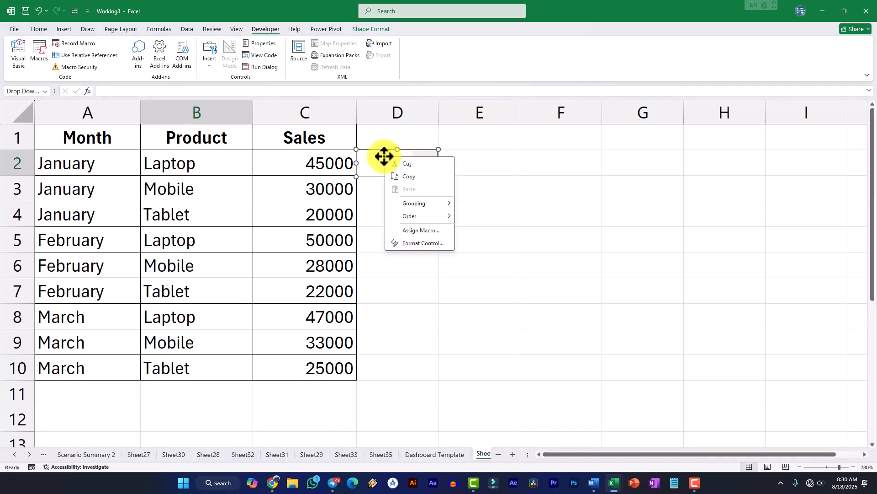
click(417, 244)
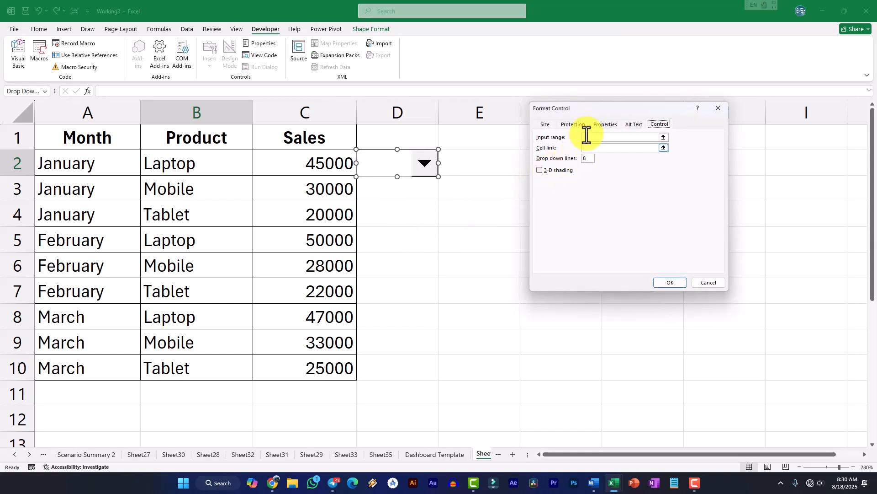
drag(598, 110, 570, 134)
click(589, 163)
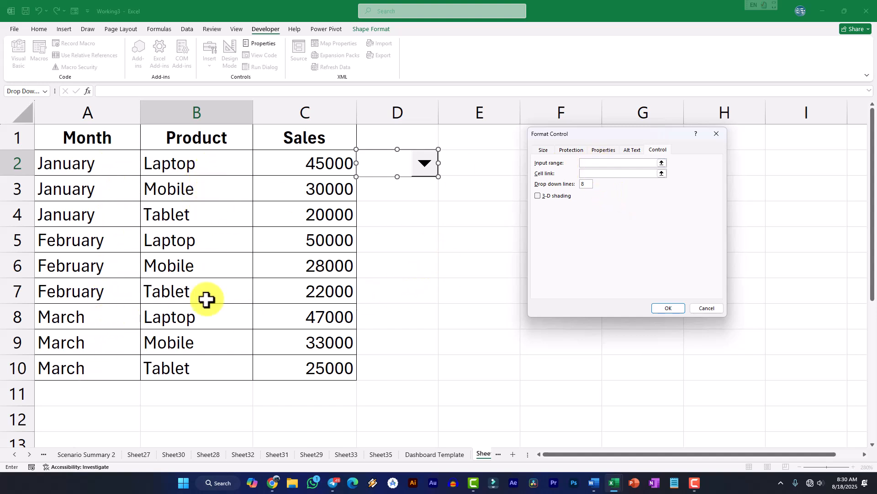
click(616, 164)
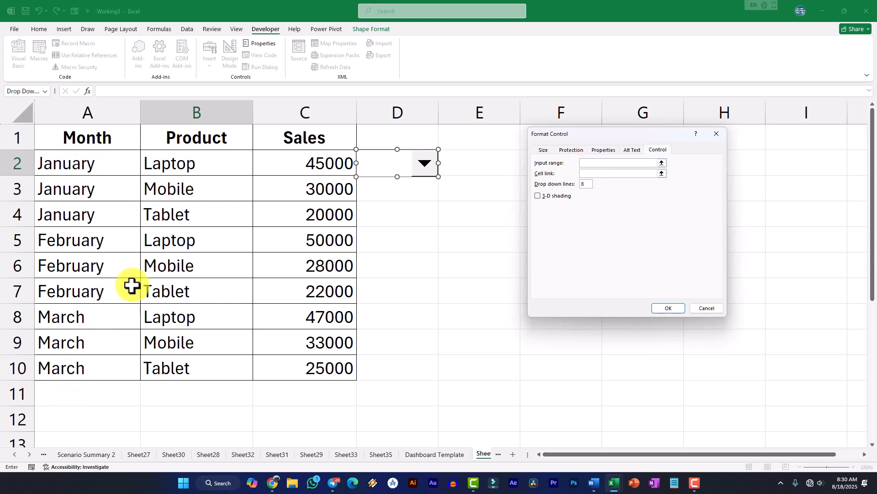
drag(78, 164, 89, 366)
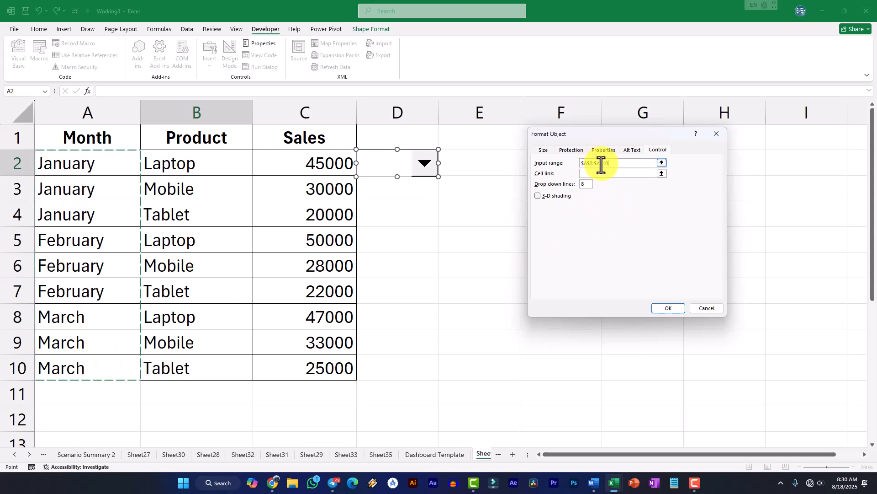
drag(615, 166, 585, 163)
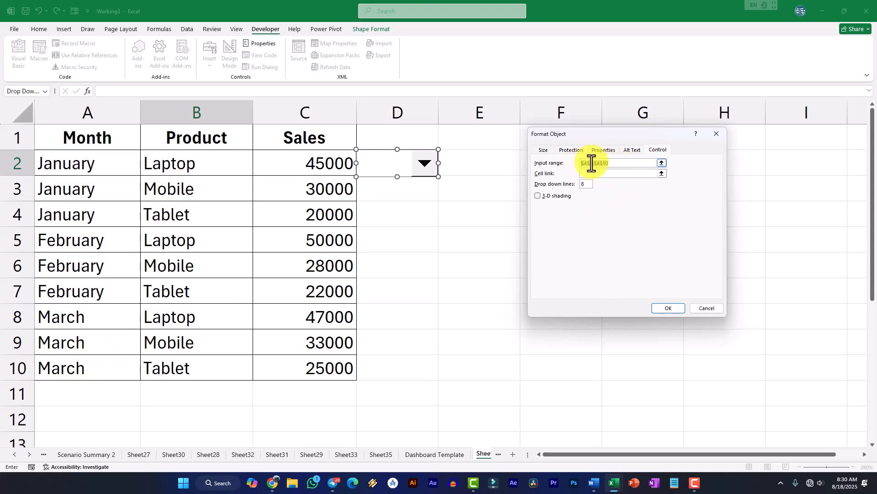
click(620, 164)
Link the combo box to cell D3, apply the control settings and deselect the control
click(597, 174)
click(588, 173)
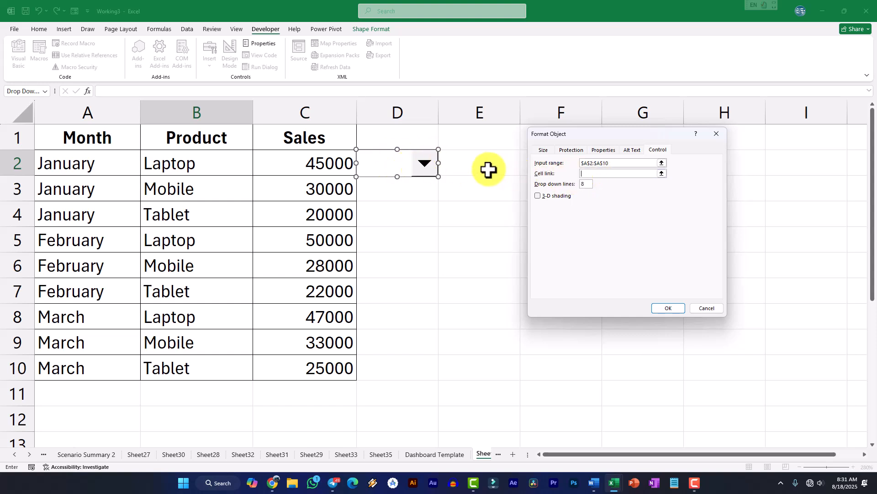
click(389, 190)
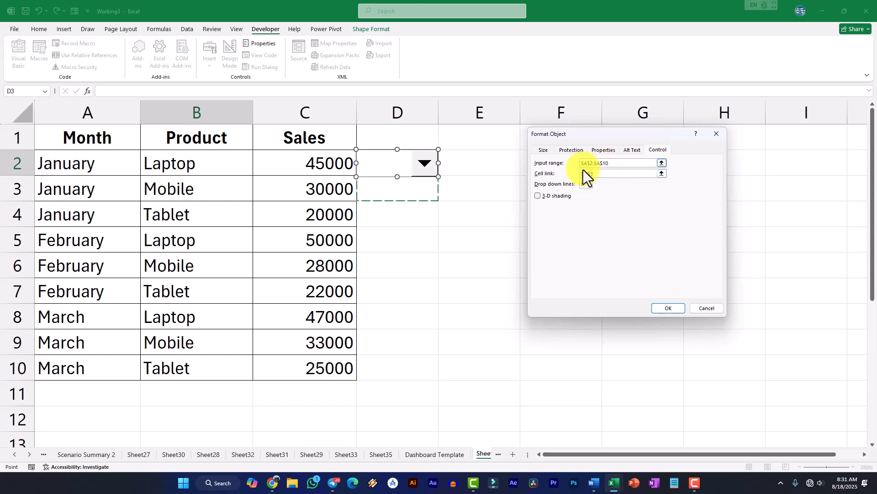
click(665, 308)
click(484, 171)
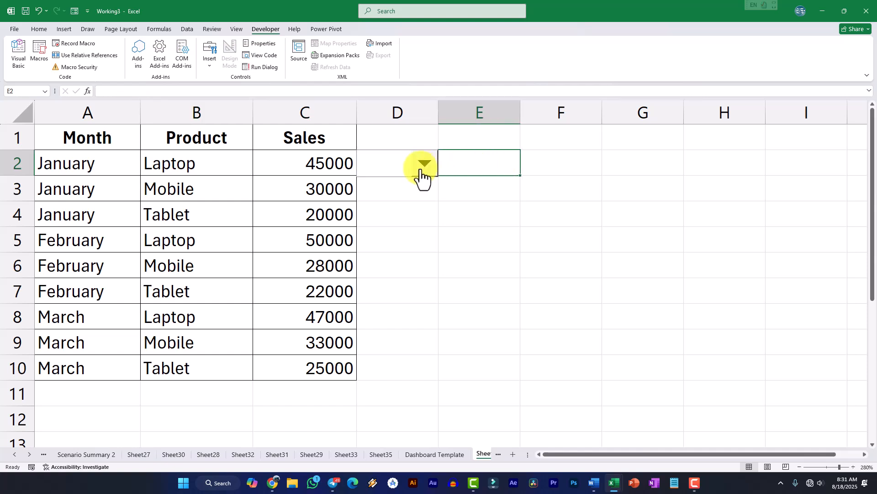
Test the combo box by choosing several months, ending on the second January entry, and check linked cell D3
click(420, 171)
click(370, 207)
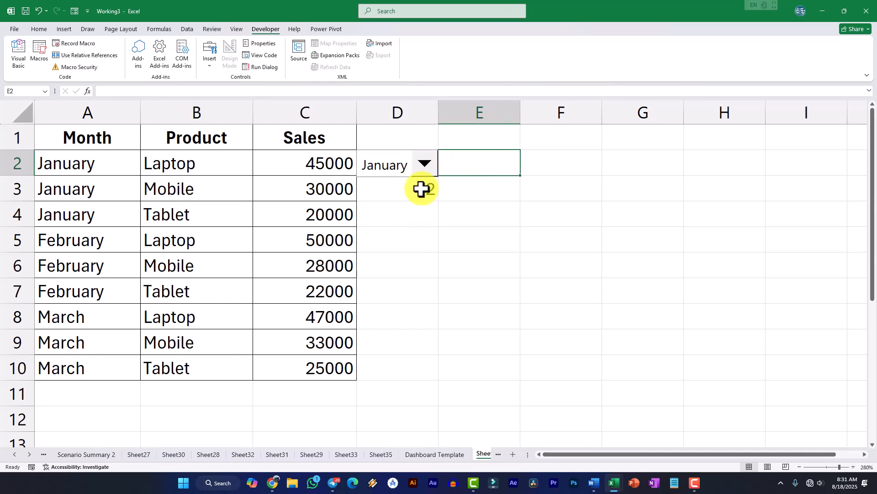
click(425, 164)
click(361, 282)
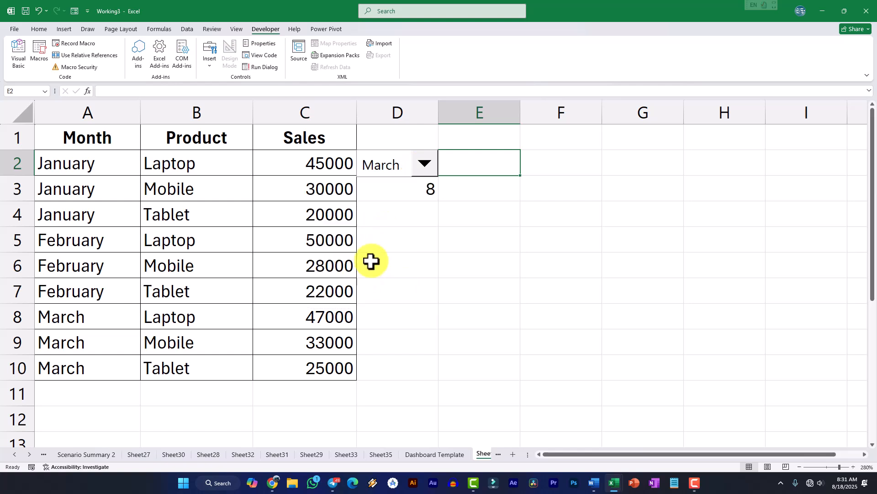
click(424, 164)
click(345, 298)
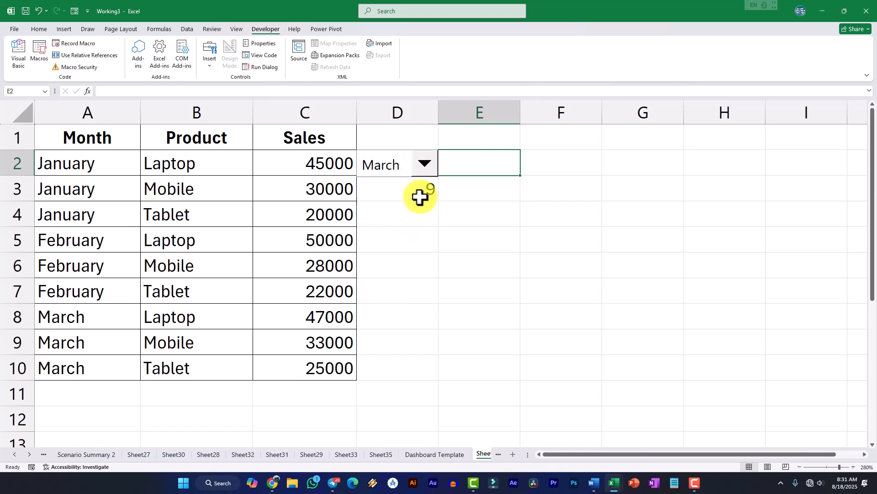
click(425, 164)
scroll(423, 216, up, 1)
drag(423, 215, 421, 179)
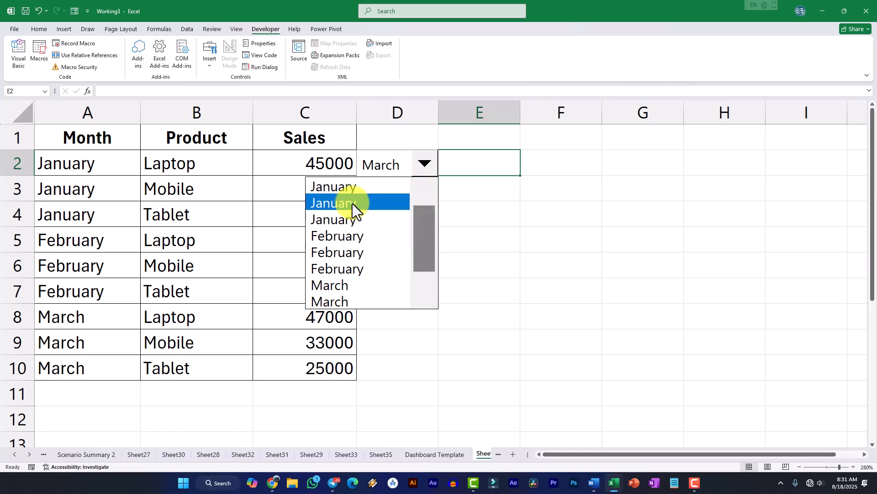
click(352, 203)
click(426, 190)
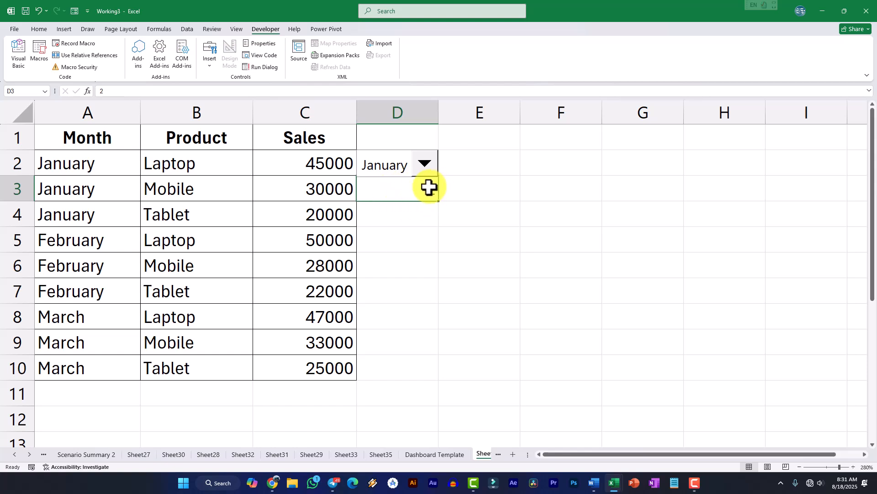
click(475, 165)
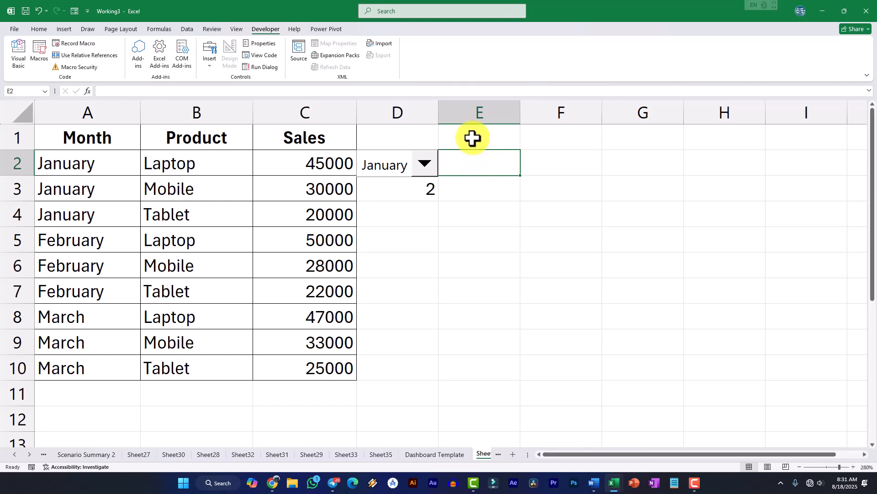
Merge and center cells E1:F1
drag(473, 138, 561, 138)
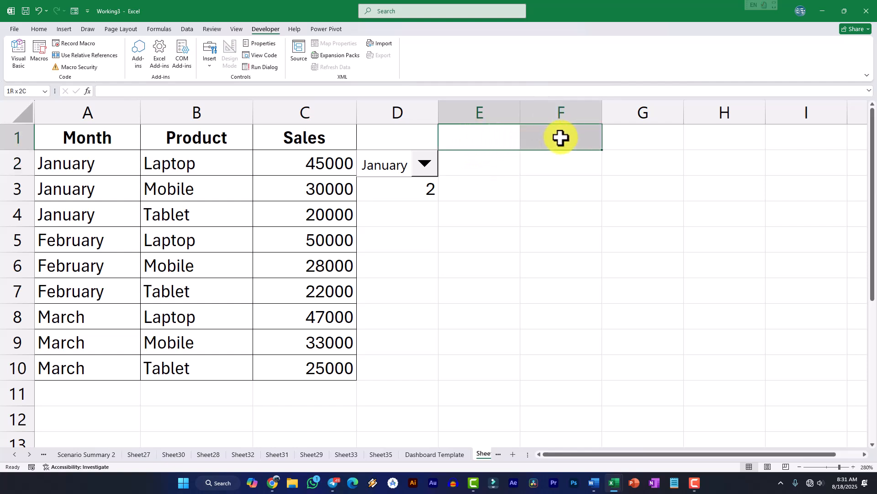
click(40, 30)
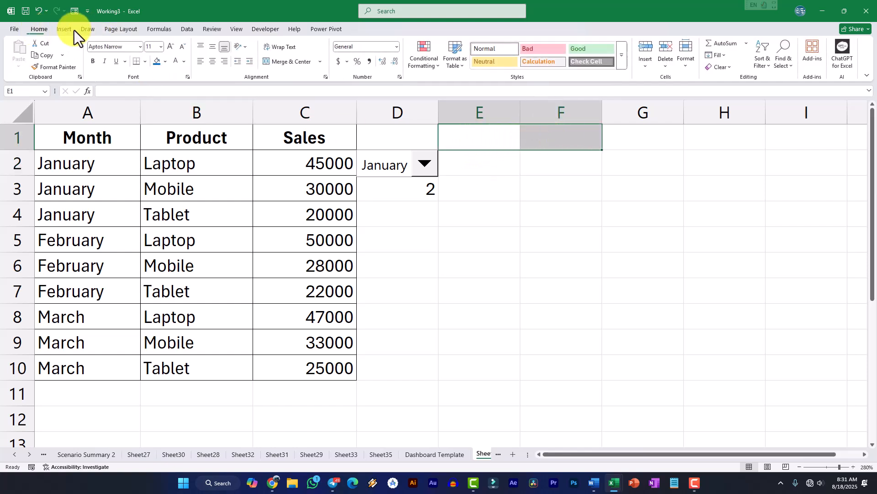
click(289, 63)
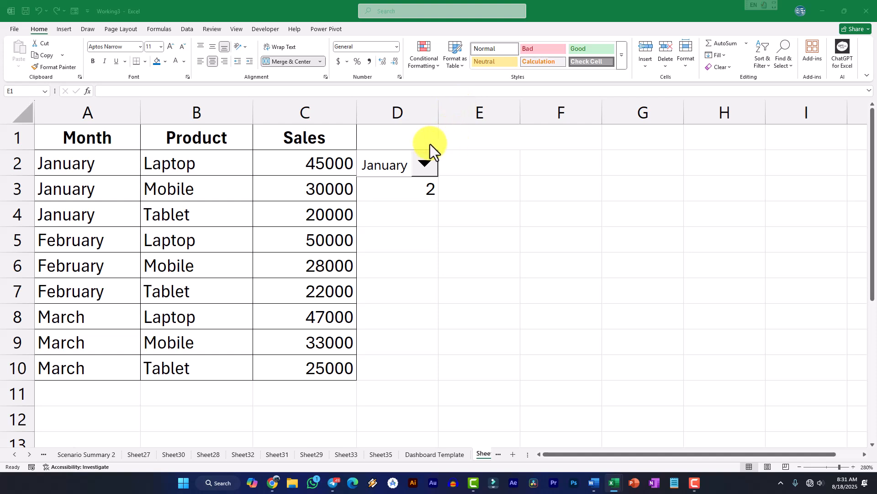
Begin the title formula in merged cell E1 with the text "Sales Report For" joined by & to an INDEX function
click(468, 136)
click(134, 91)
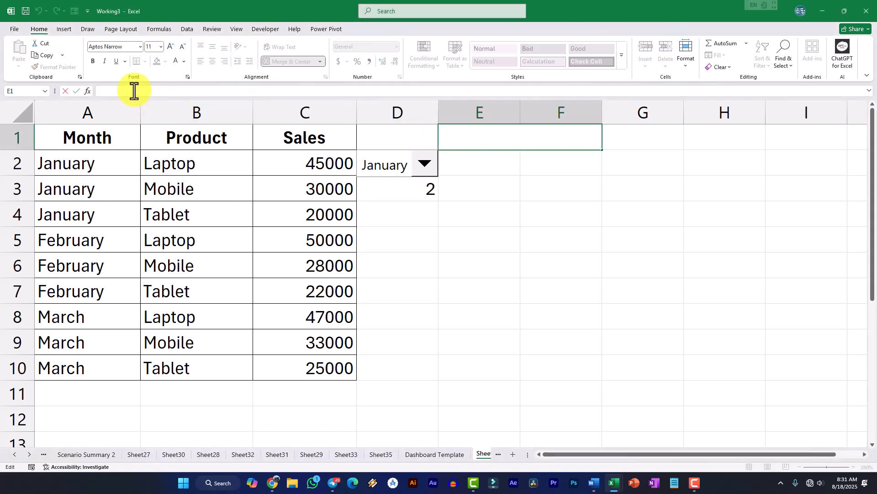
text(="Sales Report For" &)
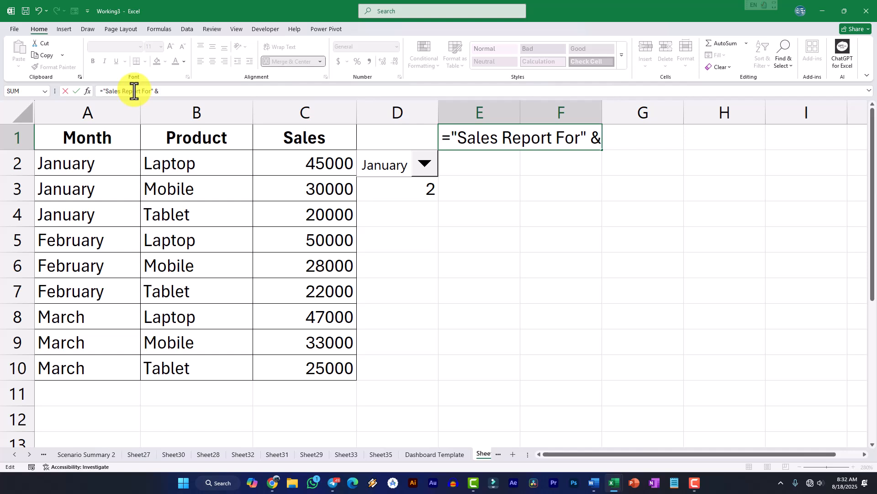
text(in)
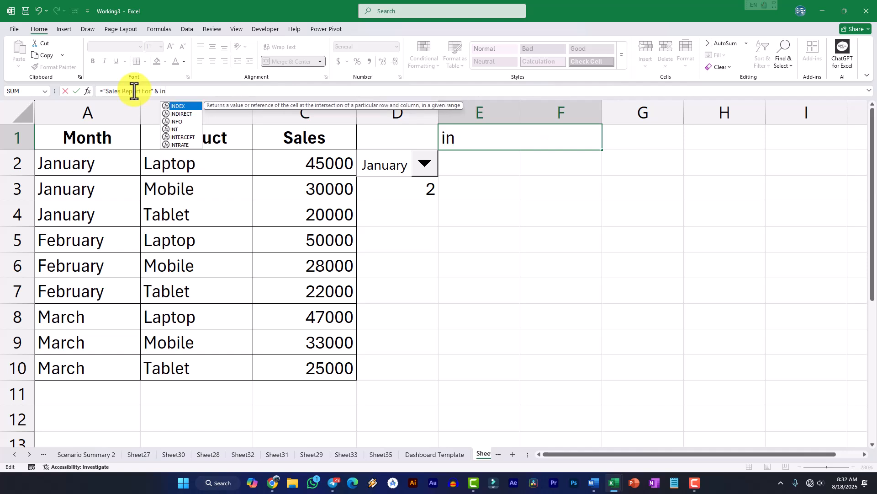
key(BackSpace)
key(BackSpace)
text(Ind)
key(Tab)
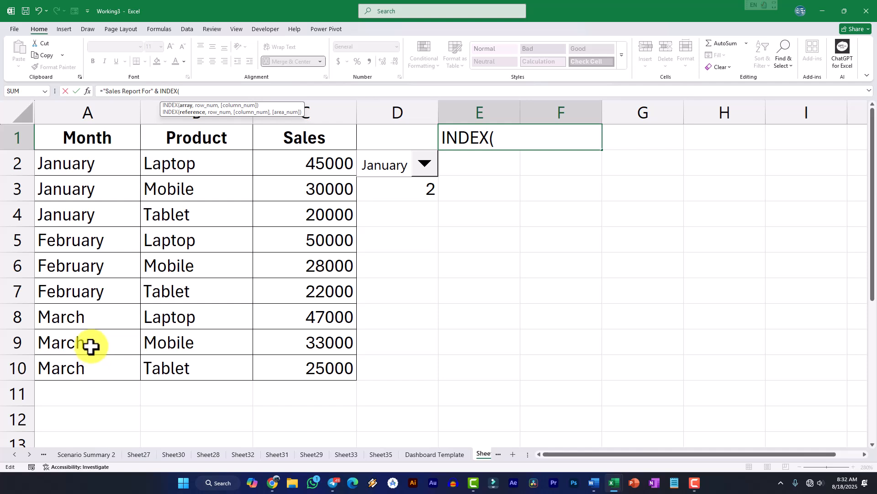
Complete the INDEX function with array A2:A10 and row number D3, and enter the title formula
text(A2)
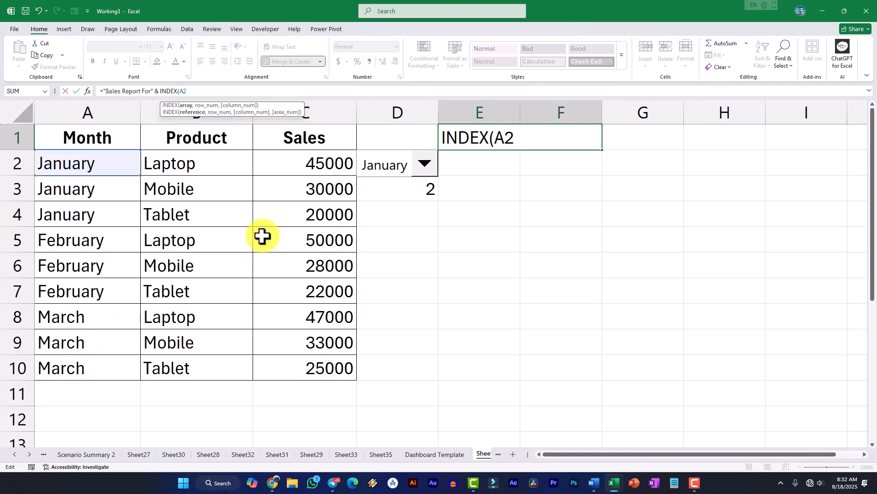
text(:a10)
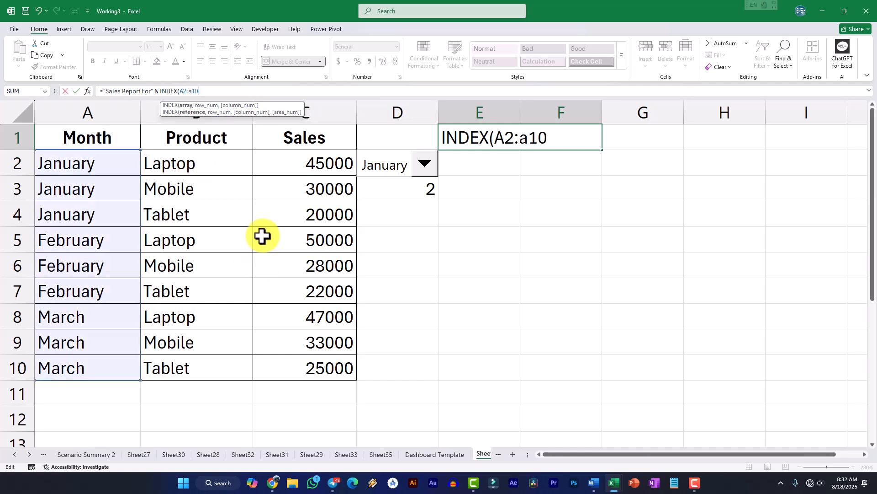
key(BackSpace)
key(BackSpace)
key(BackSpace)
text(A)
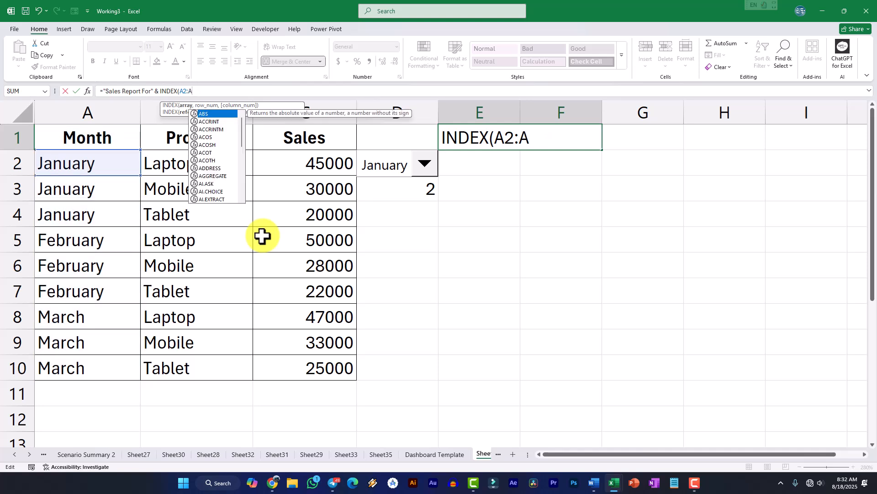
text(10,)
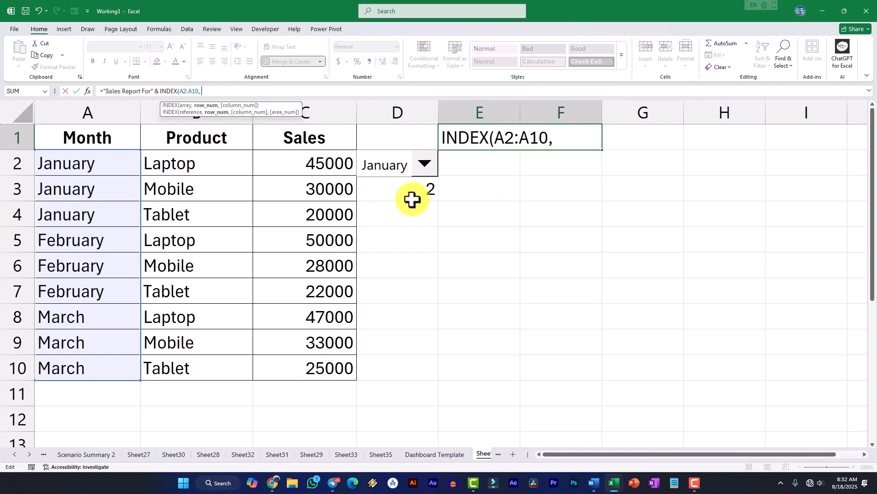
text(D3)
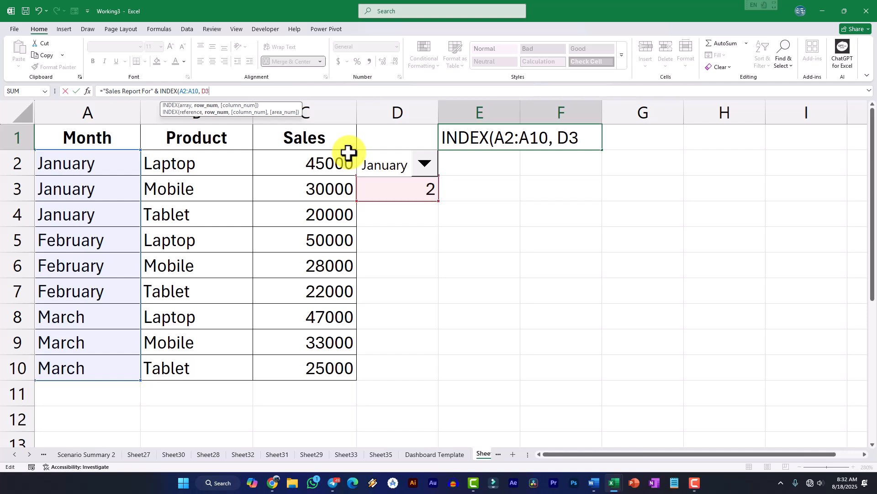
text())
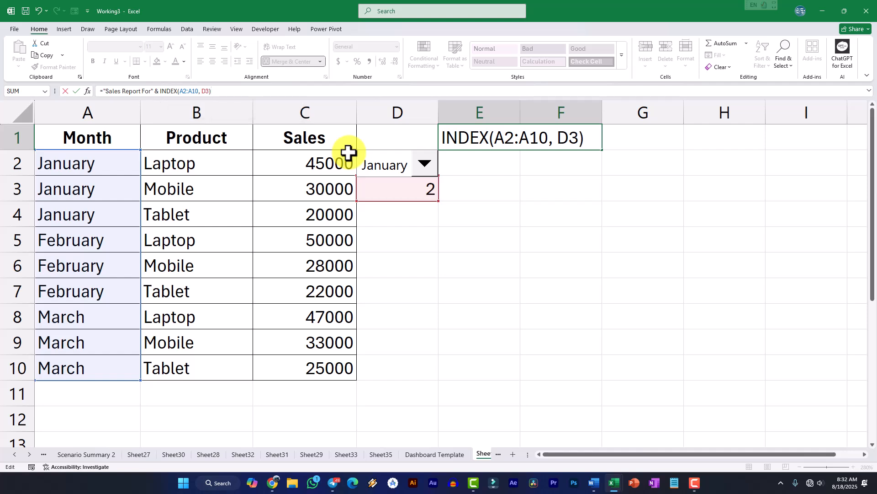
key(Return)
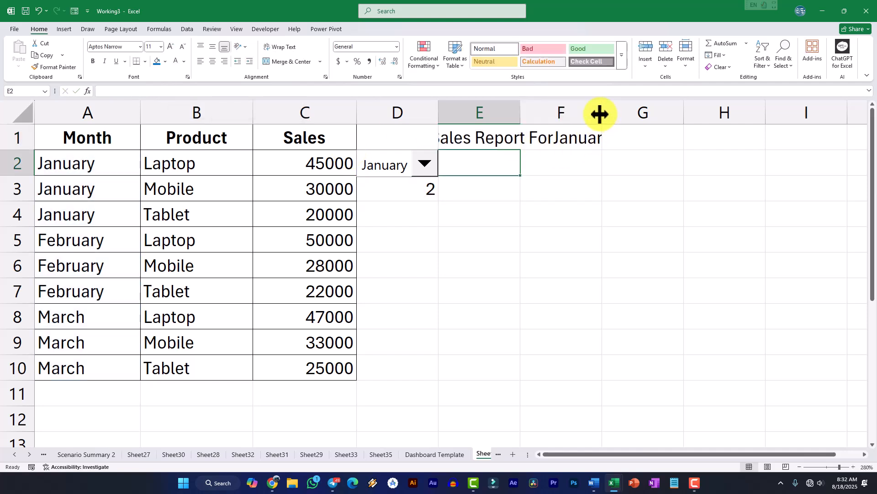
Widen columns F and E to fit the full title, and select title cell E1
drag(601, 114, 636, 114)
drag(521, 113, 537, 113)
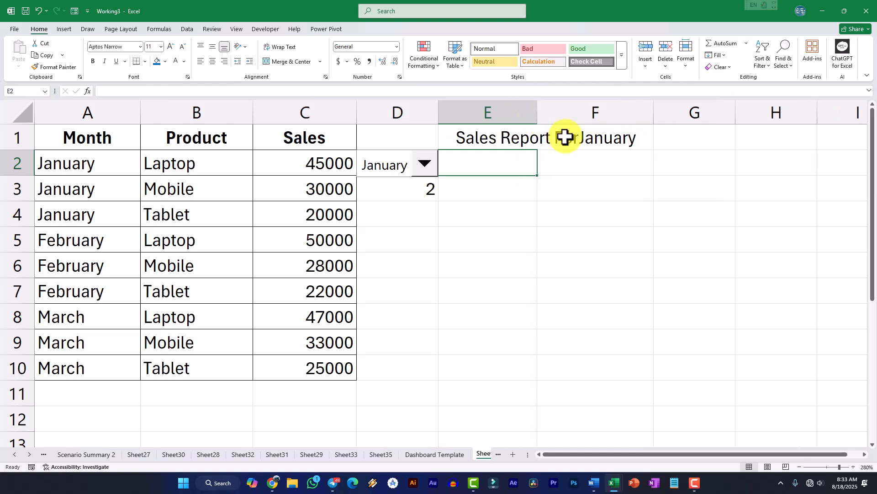
click(515, 141)
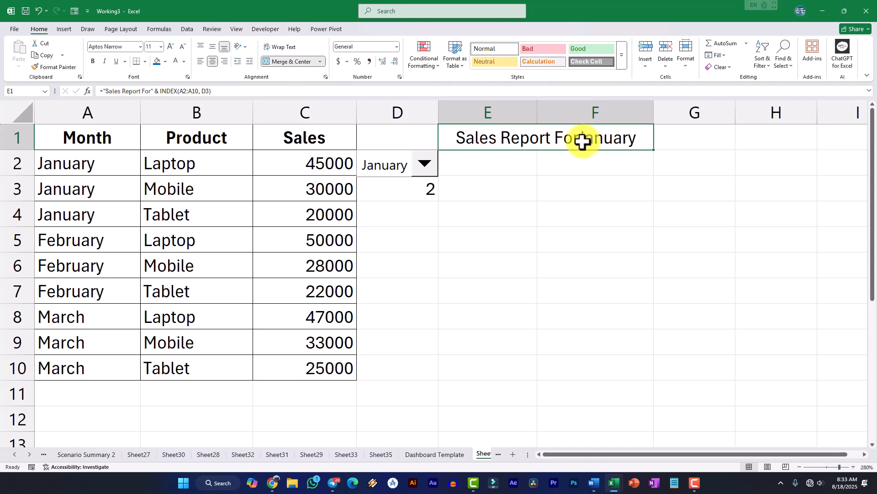
click(154, 92)
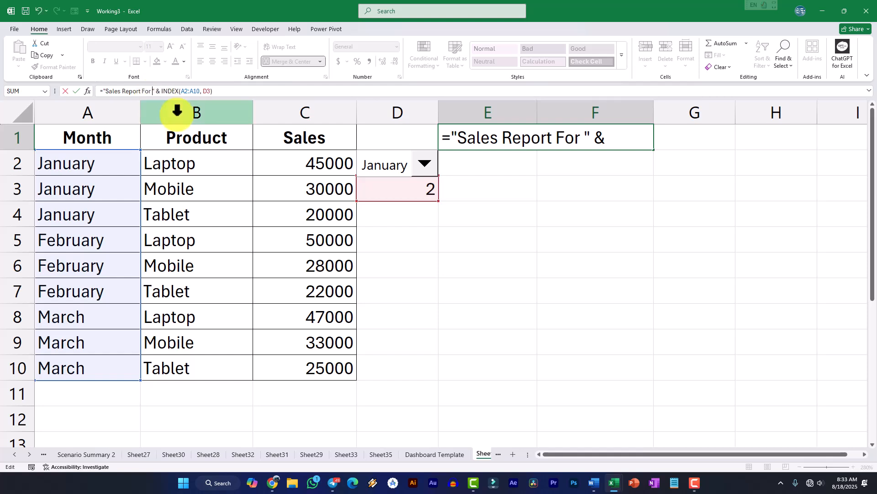
click(530, 211)
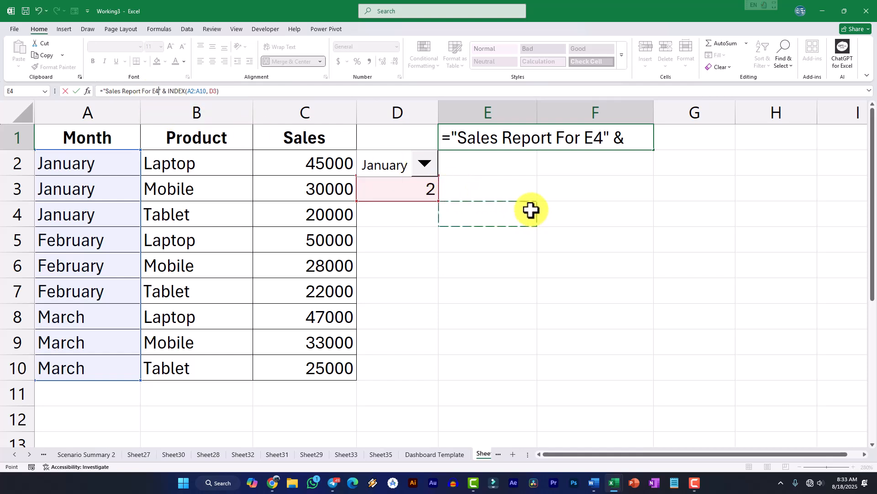
key(Escape)
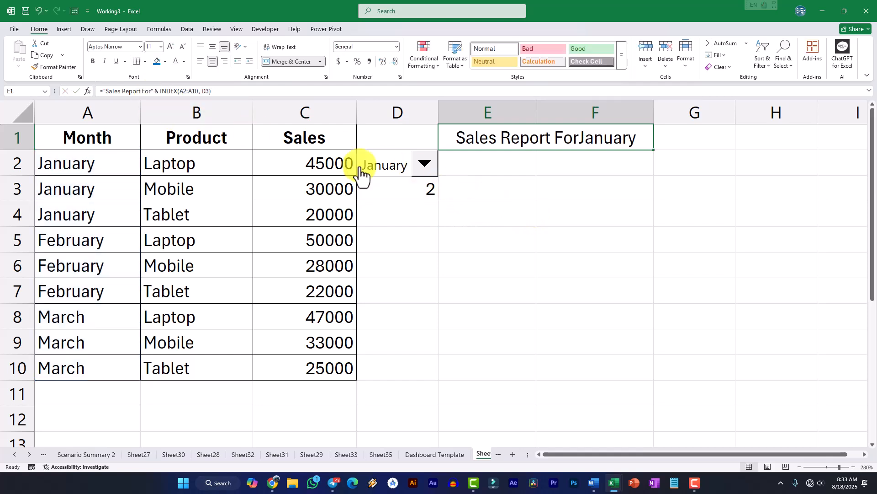
Add a trailing space after "For" inside the quoted text of the E1 title formula, and reselect the title
click(150, 92)
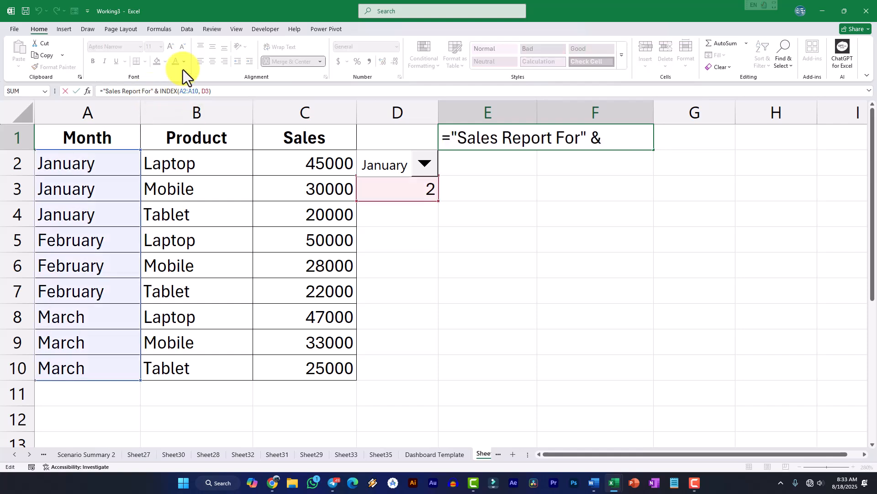
key(Return)
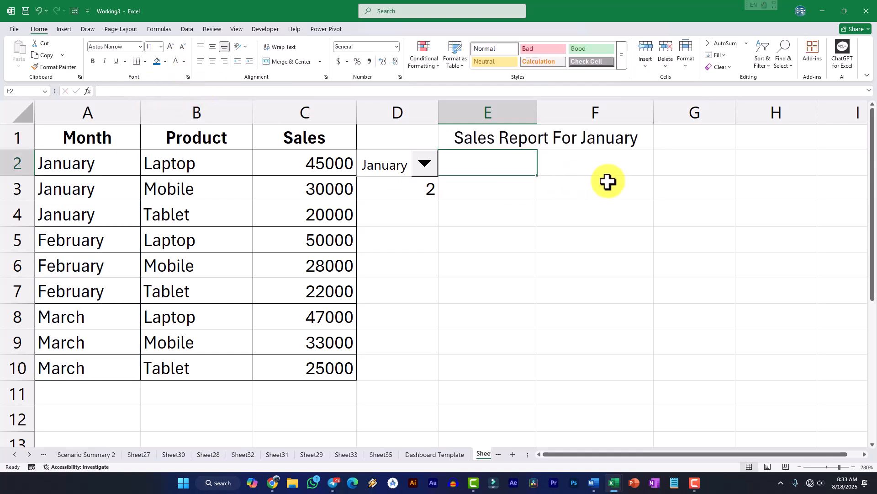
click(569, 143)
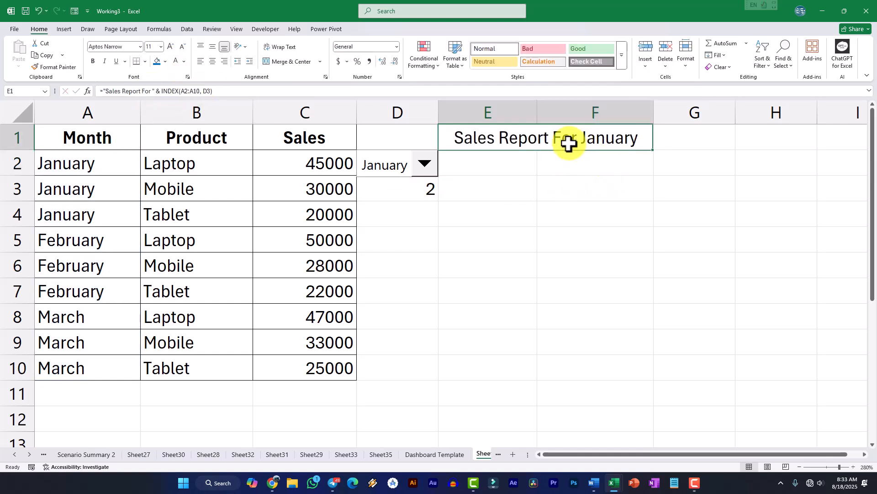
Test the dynamic title by choosing February, March and other entries in the combo box, ending on the second January entry
click(408, 169)
click(362, 237)
click(425, 164)
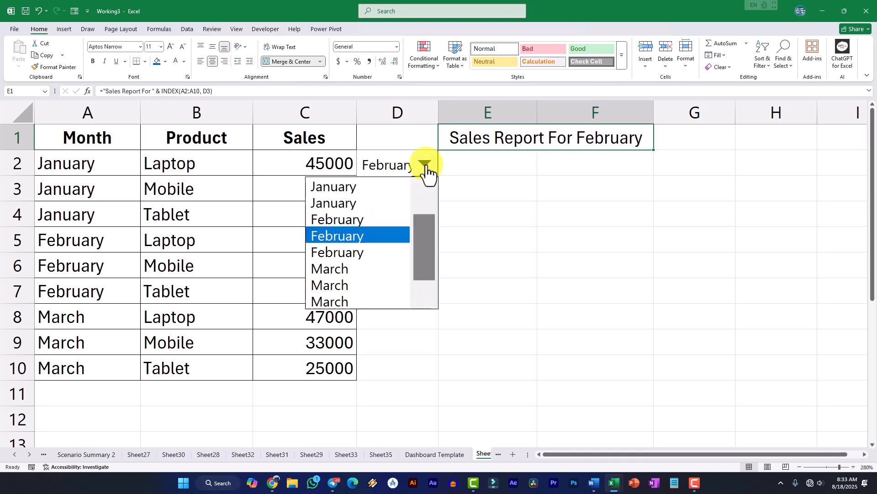
click(354, 303)
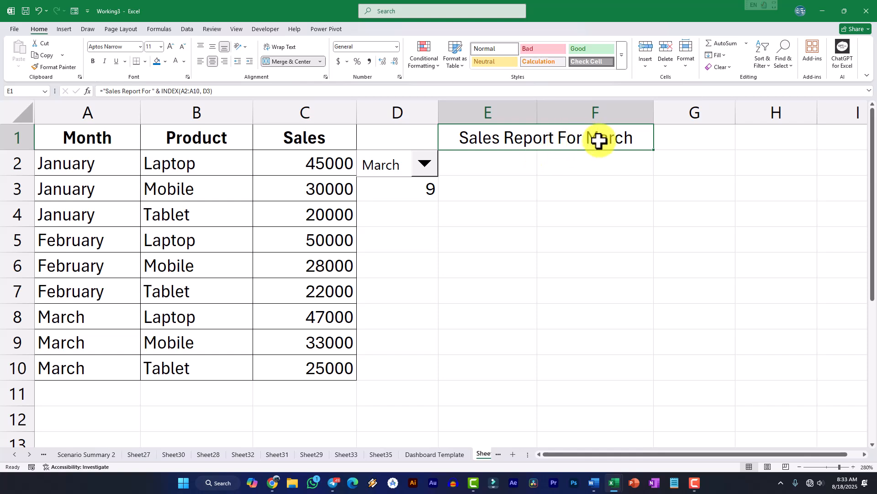
click(427, 166)
click(361, 271)
click(430, 164)
click(349, 195)
drag(176, 171, 191, 377)
click(186, 169)
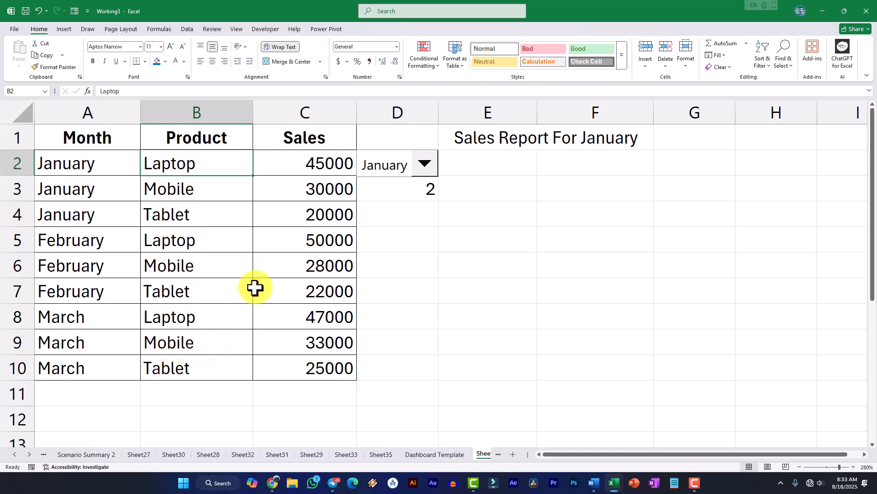
click(208, 196)
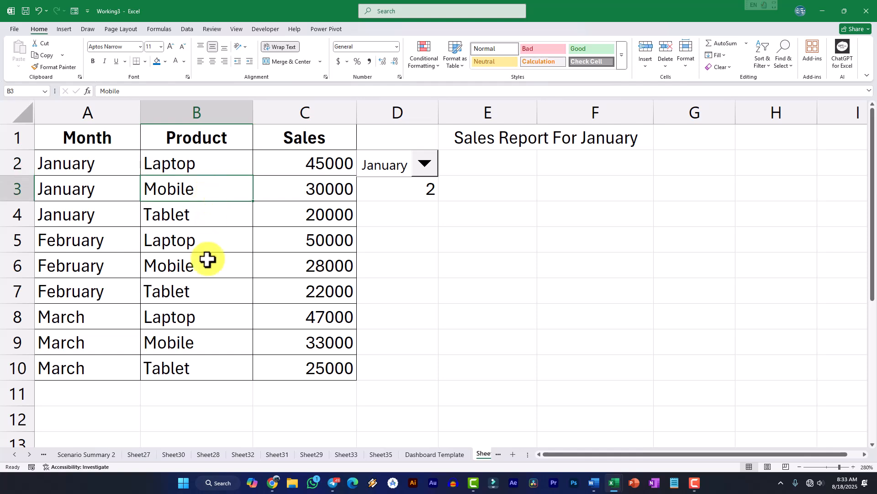
click(188, 263)
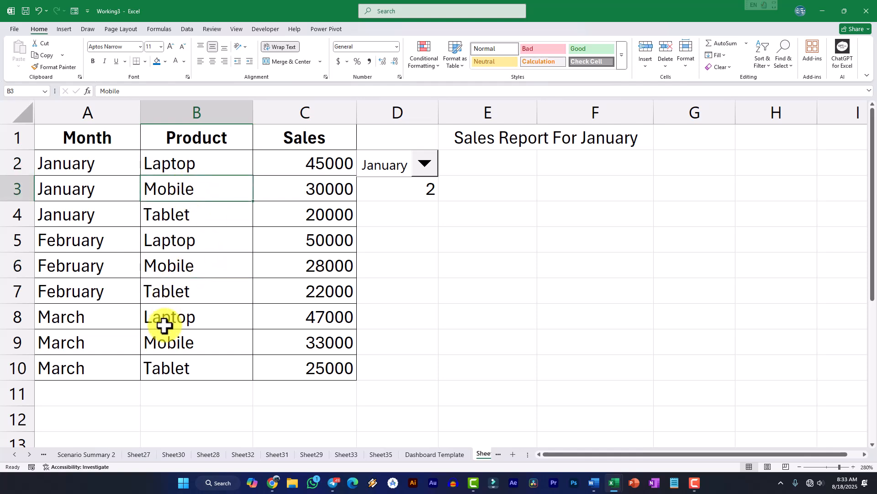
click(165, 345)
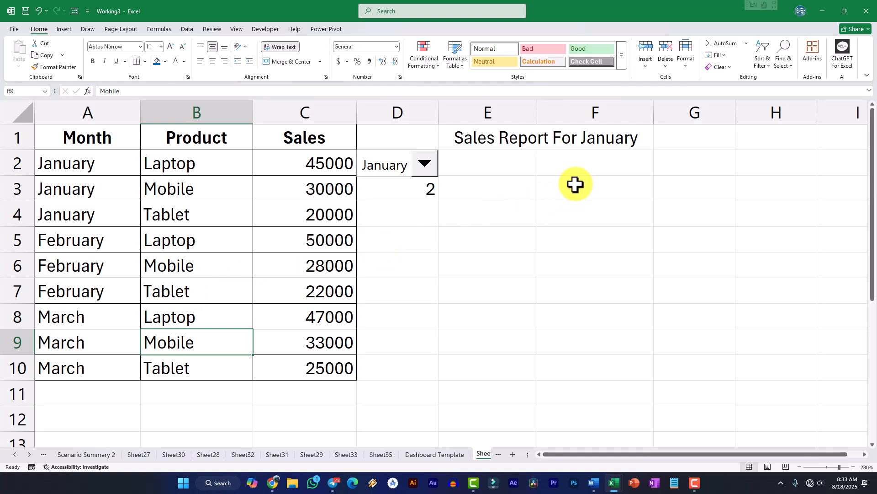
List the products Laptop, Mobile and Tablet in cells E2 to E4 under the report title
click(504, 169)
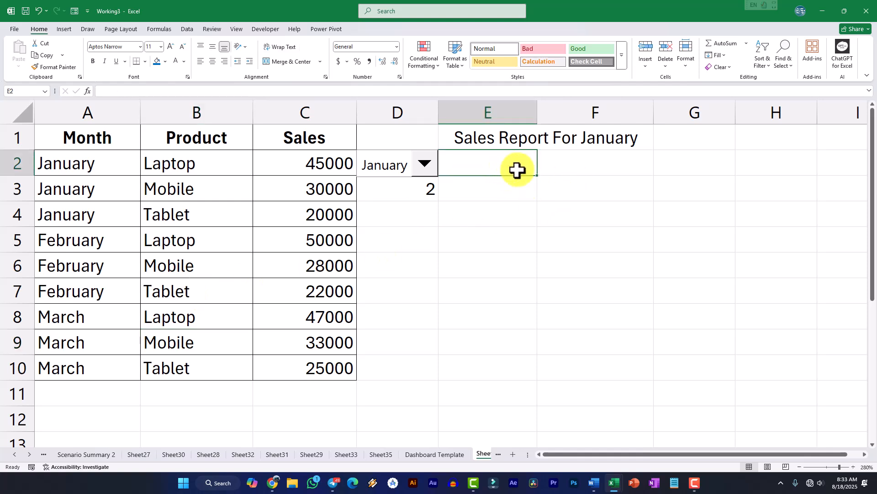
text(Lapto)
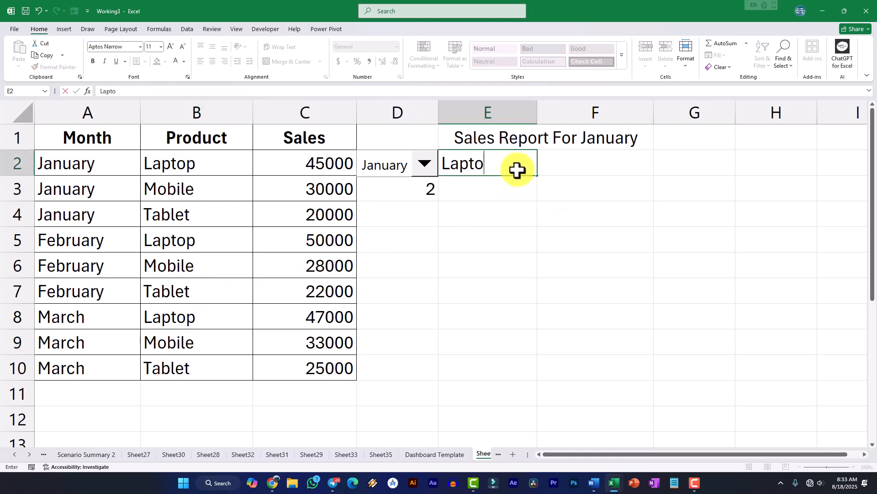
text(p)
key(Return)
text(Mobile)
key(Return)
text(Ta)
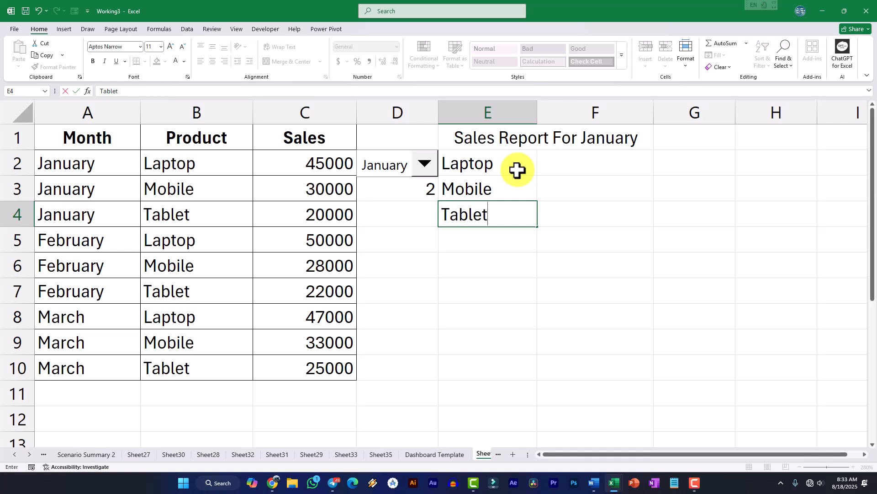
key(Return)
Start a SUMIF formula in cell F2 beside Laptop, with the sales range C2:C10 as its first argument
click(582, 169)
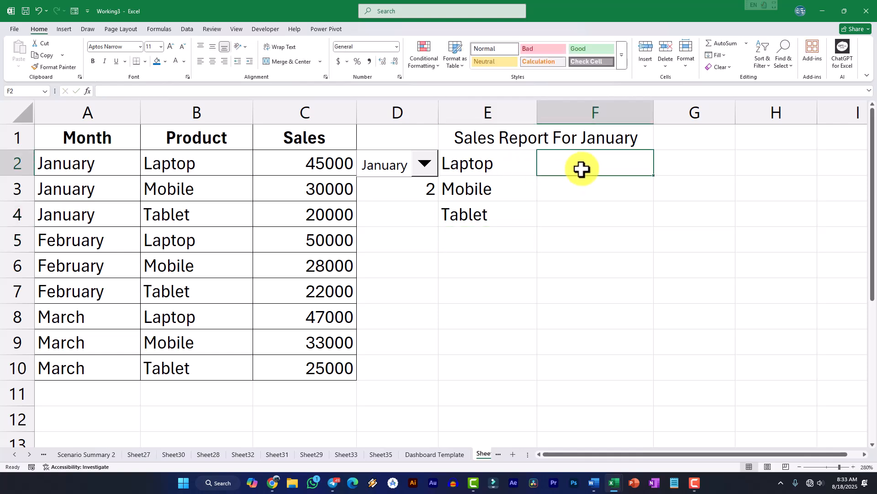
drag(325, 165, 316, 359)
drag(304, 164, 322, 362)
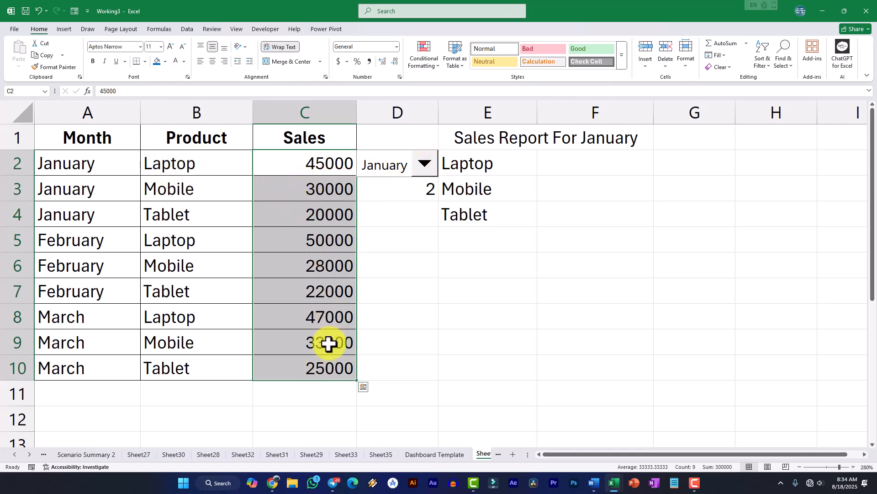
click(566, 164)
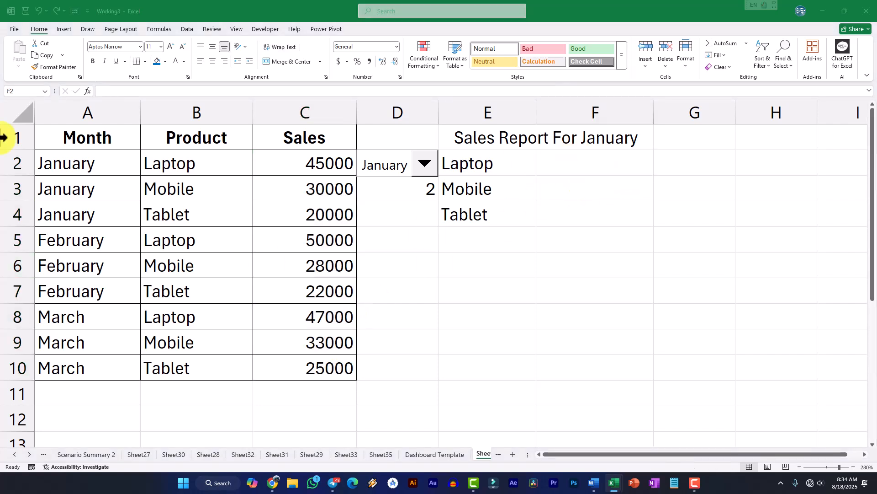
click(572, 164)
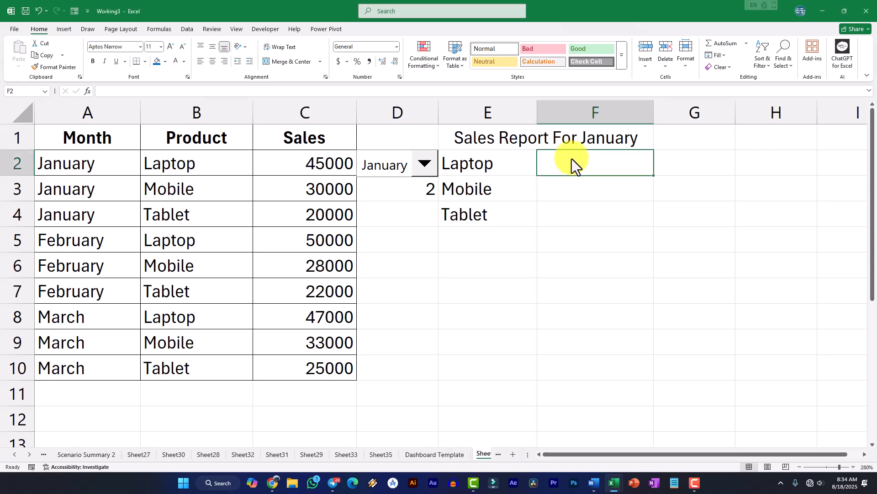
text(=)
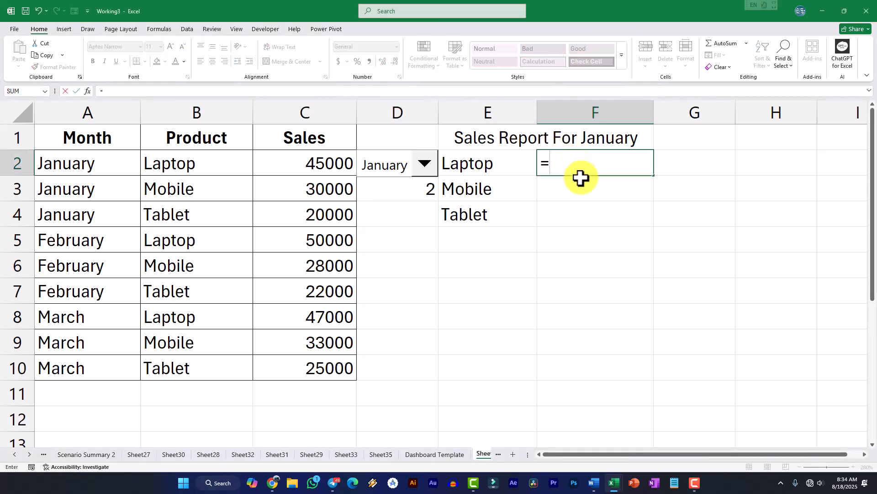
text(SUM)
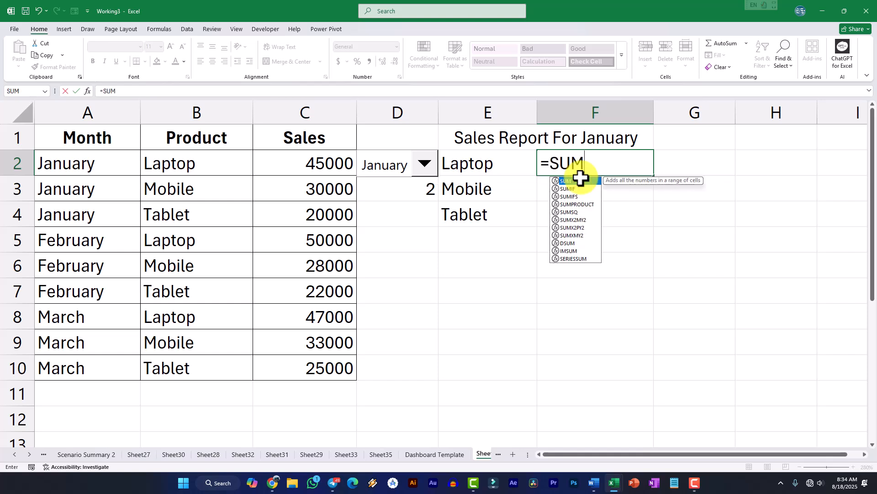
text(IF()
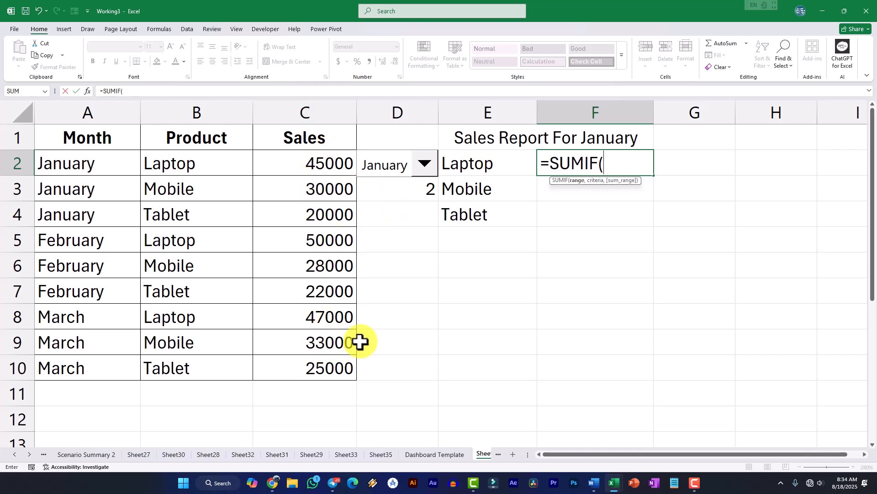
text(C2:C10,)
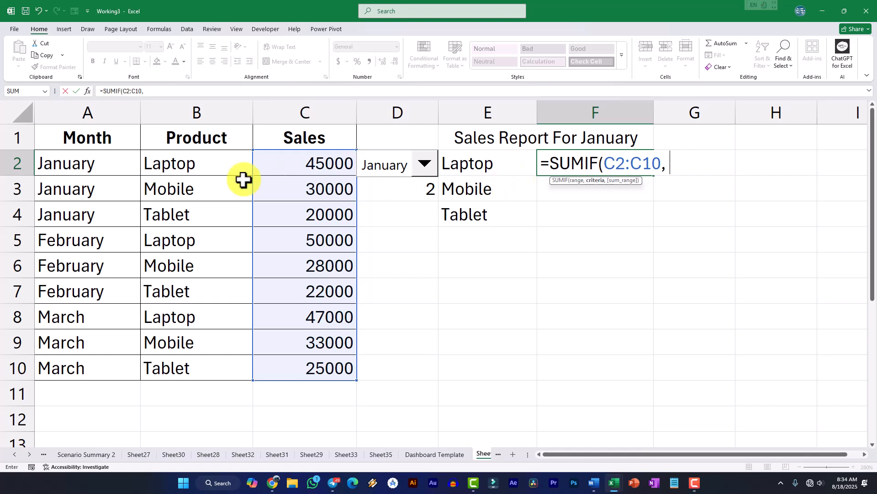
Extend the F2 formula with the month range A2:A10 and the criterion INDEX(A2:A10, D3)
text(A2:A10,)
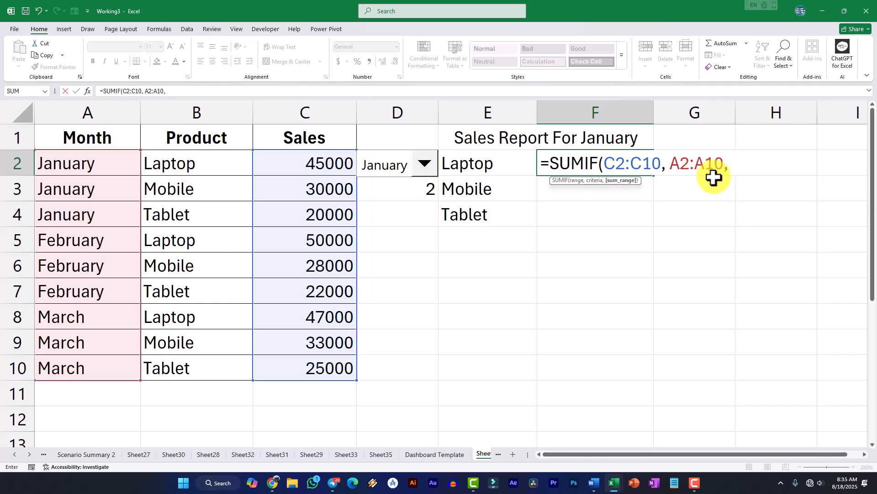
text(IN)
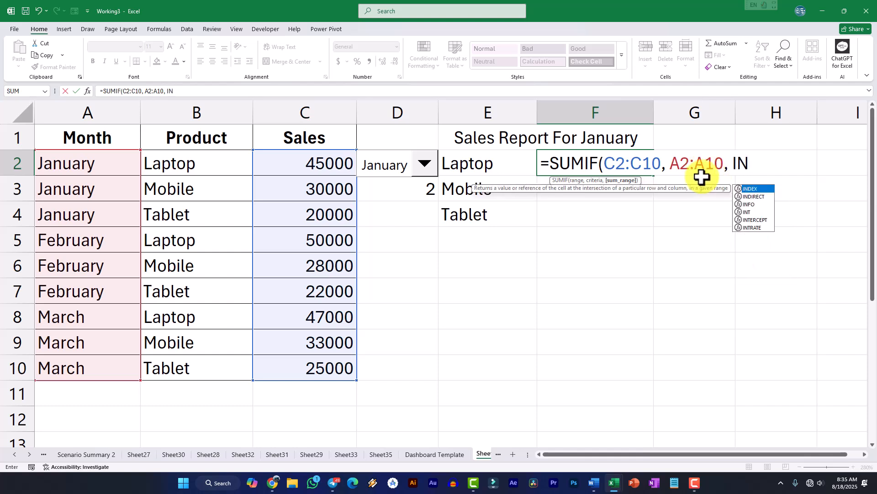
key(Tab)
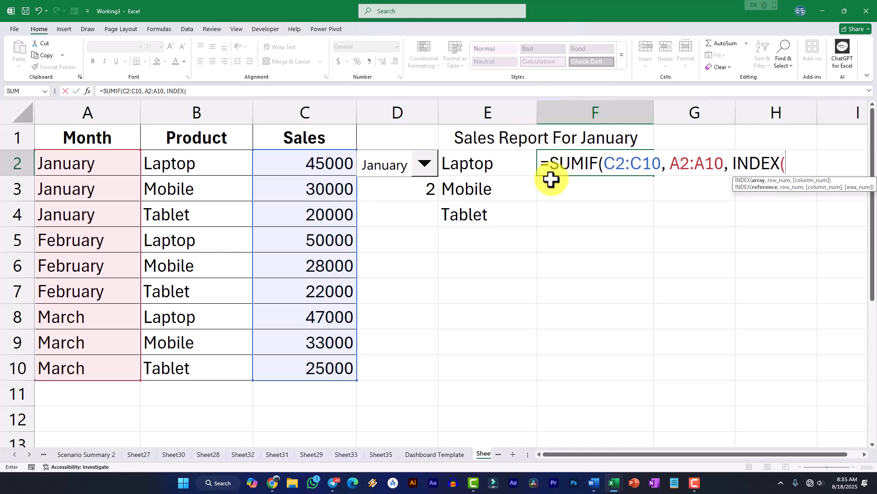
text(A2:A)
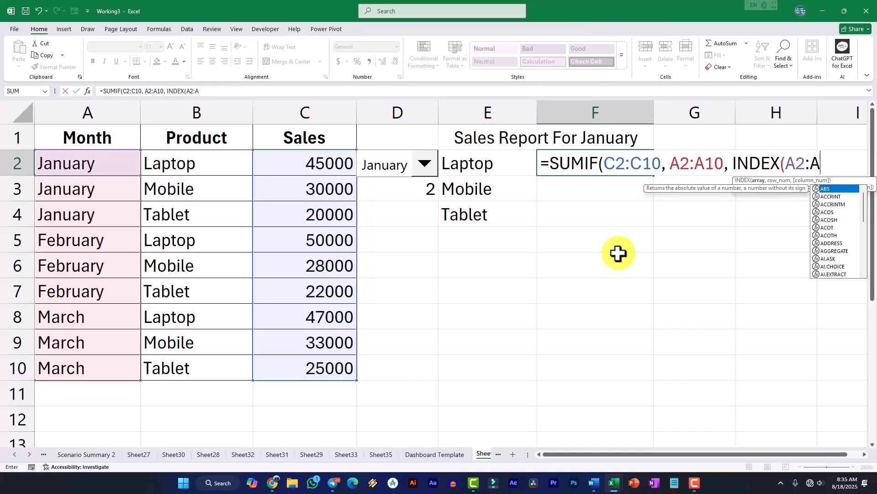
text(10,)
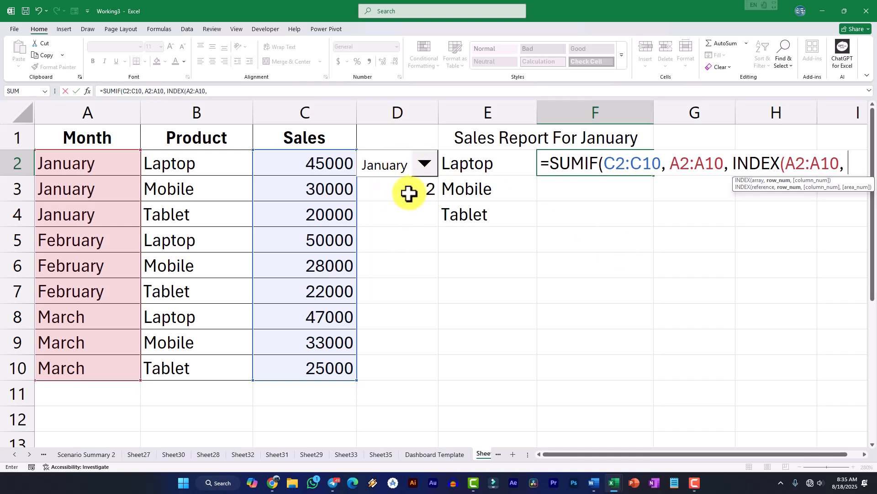
text(D3)
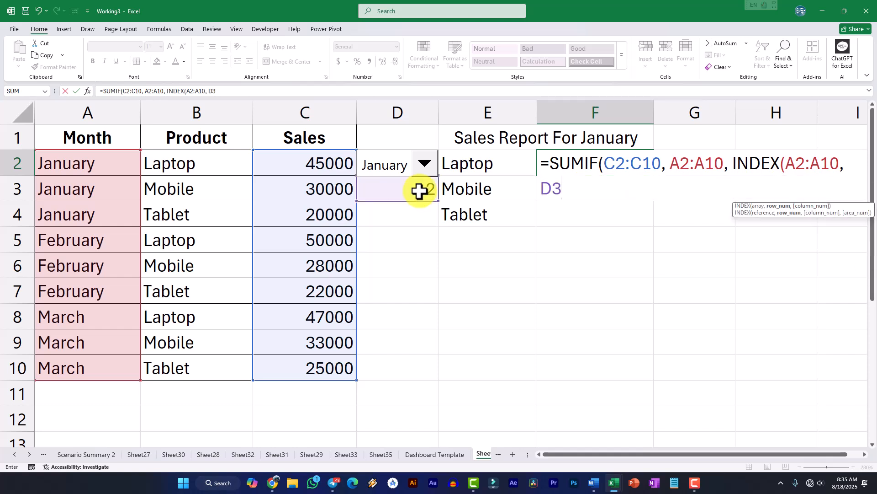
text(),)
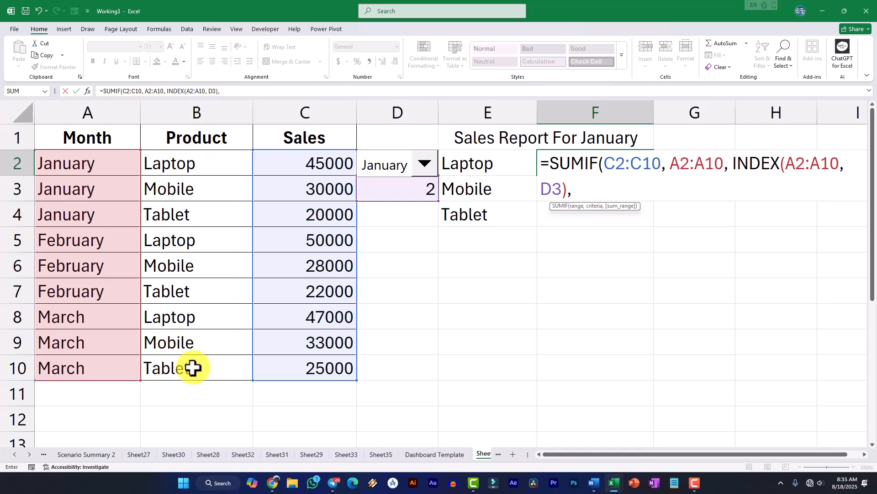
Add the product range B2:B10 and the criterion "Laptop" to the F2 formula, and try to enter it
text(B2:)
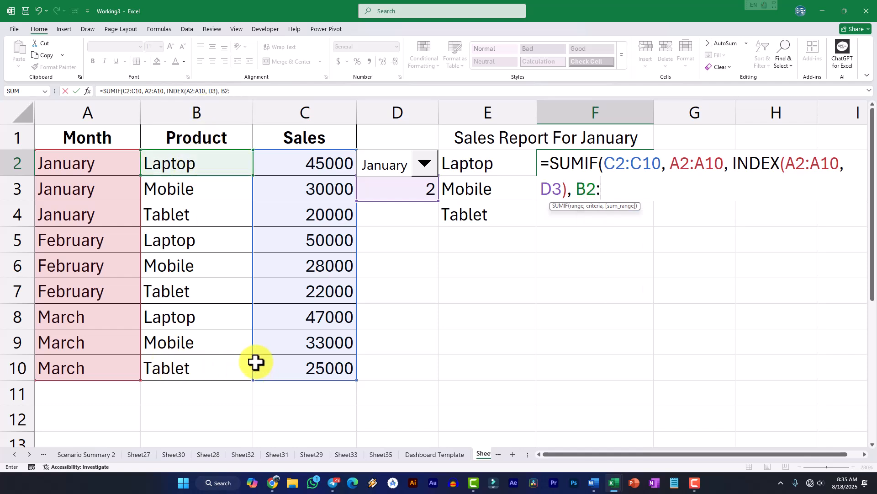
text(B10, "Laptop)
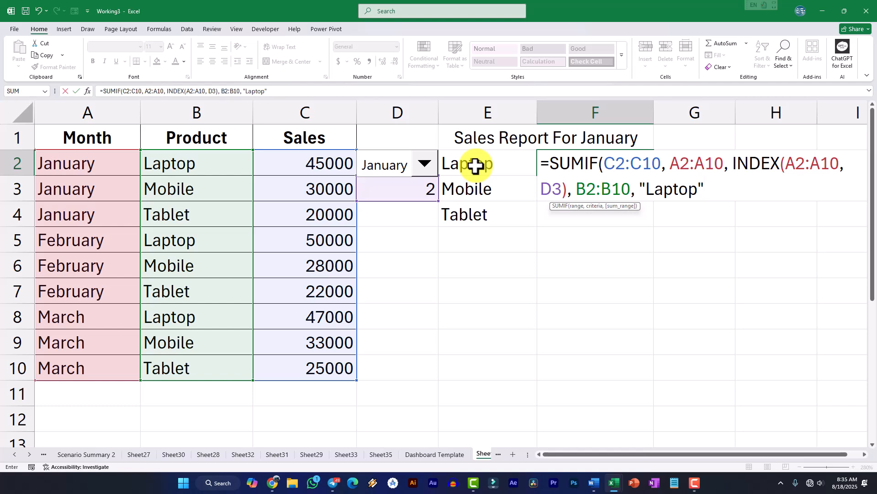
text())
key(Return)
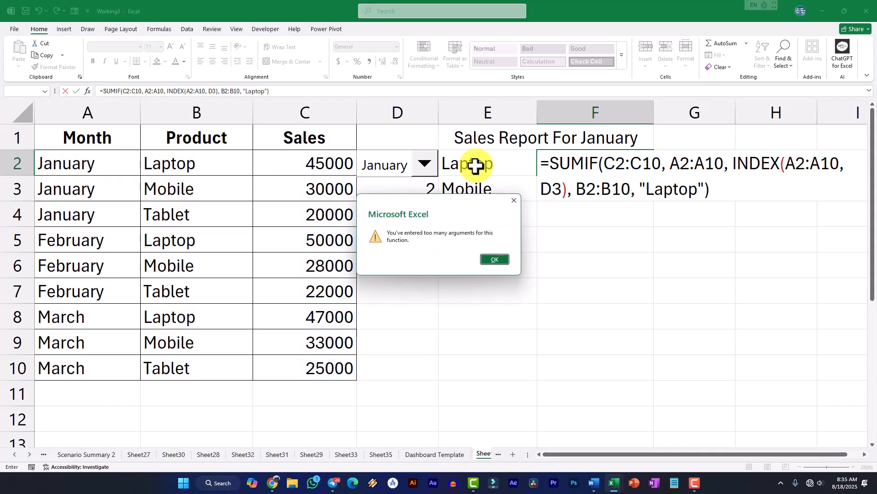
key(Return)
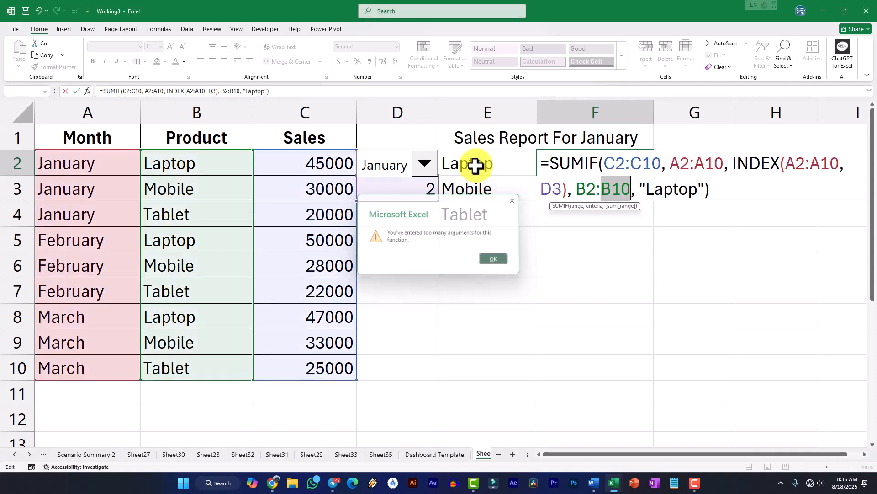
Change the function in the F2 formula from SUMIF to SUMIFS, enter it, and reselect F2
click(616, 197)
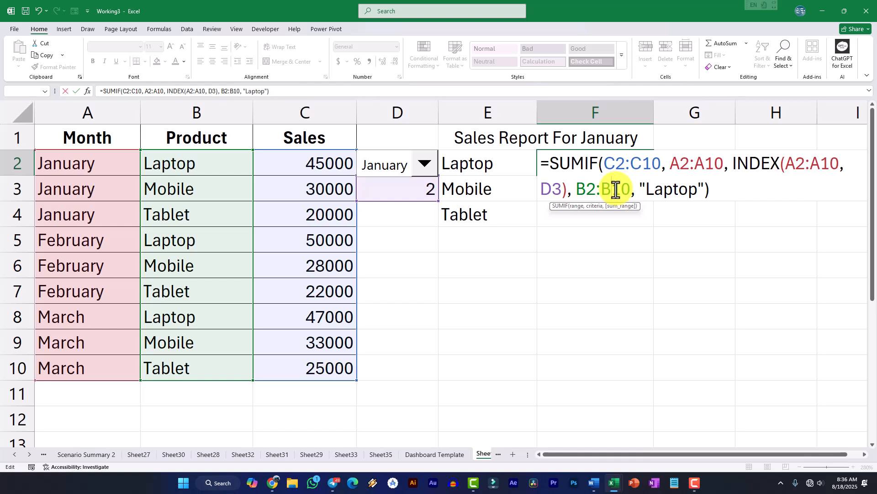
click(596, 164)
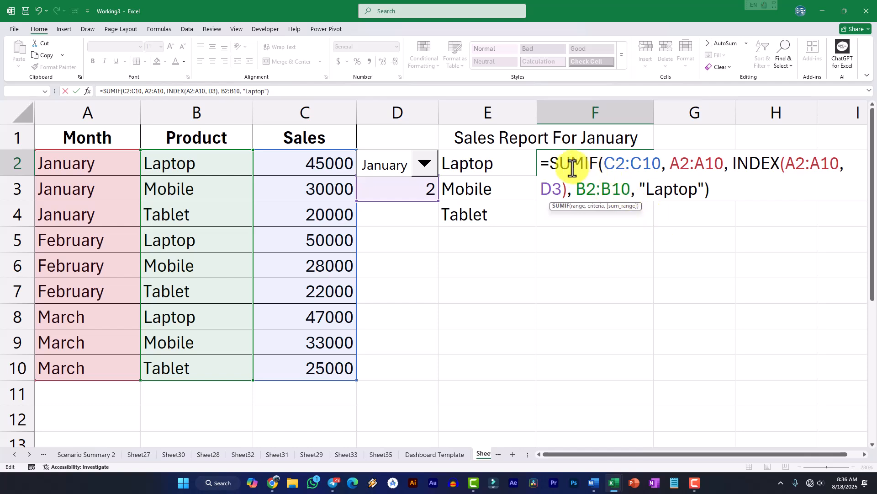
text(s)
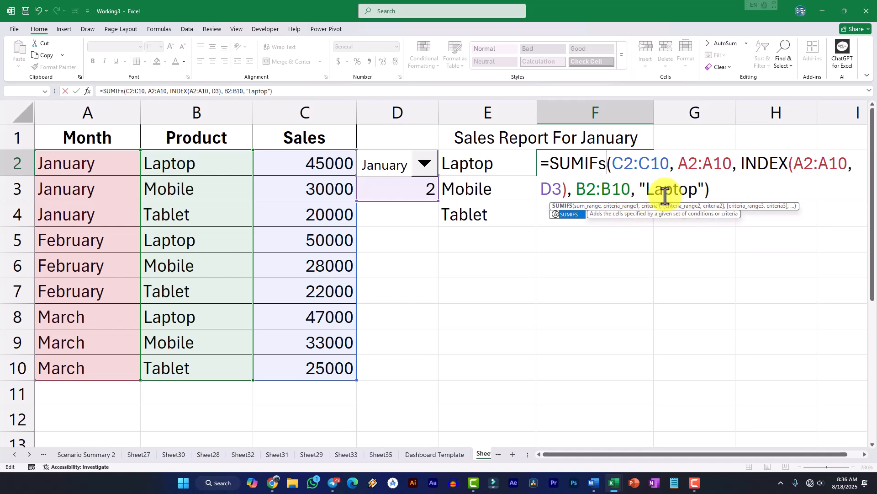
click(602, 165)
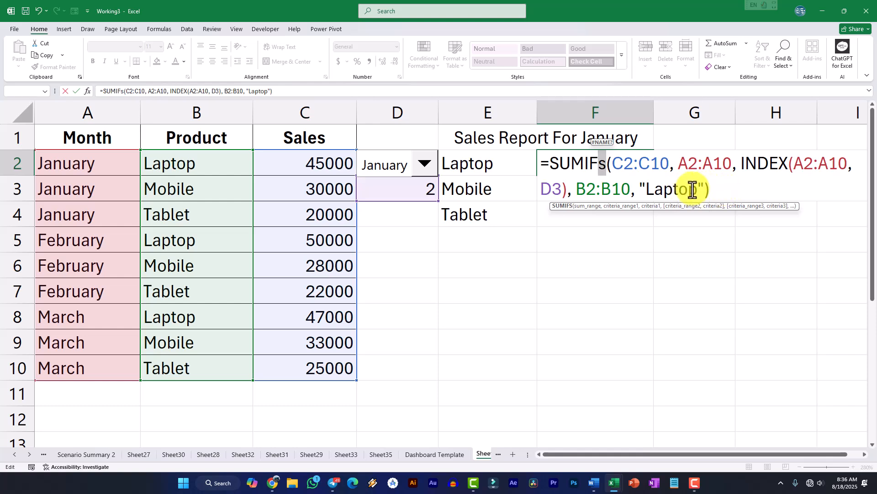
key(Return)
click(637, 170)
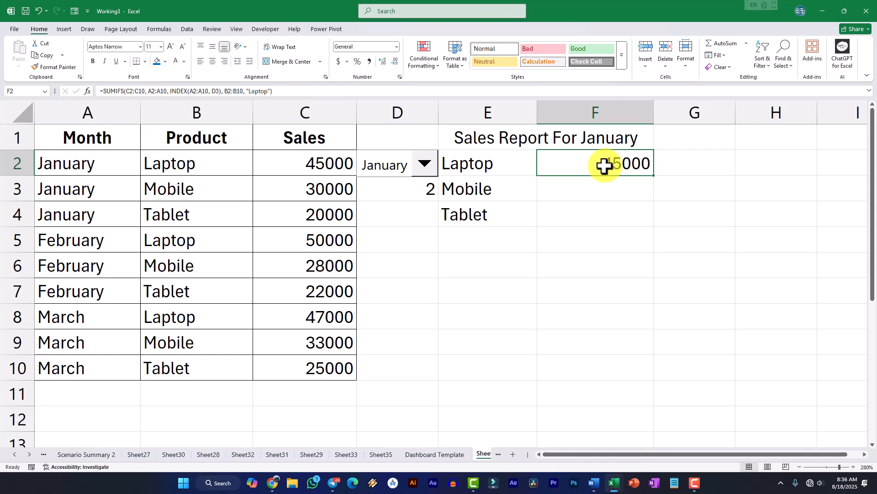
Test the Laptop sales formula by choosing various March, February and January entries in the combo box, ending on the first March entry
click(424, 164)
click(364, 277)
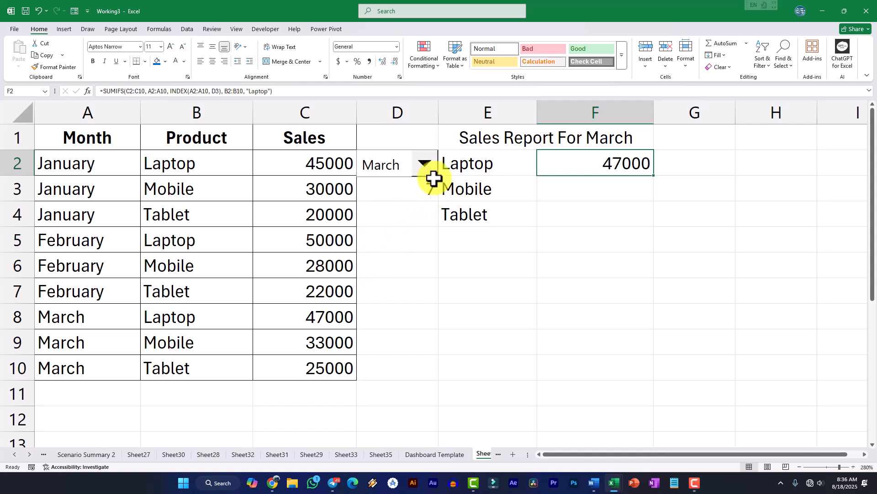
click(424, 164)
click(378, 303)
click(425, 166)
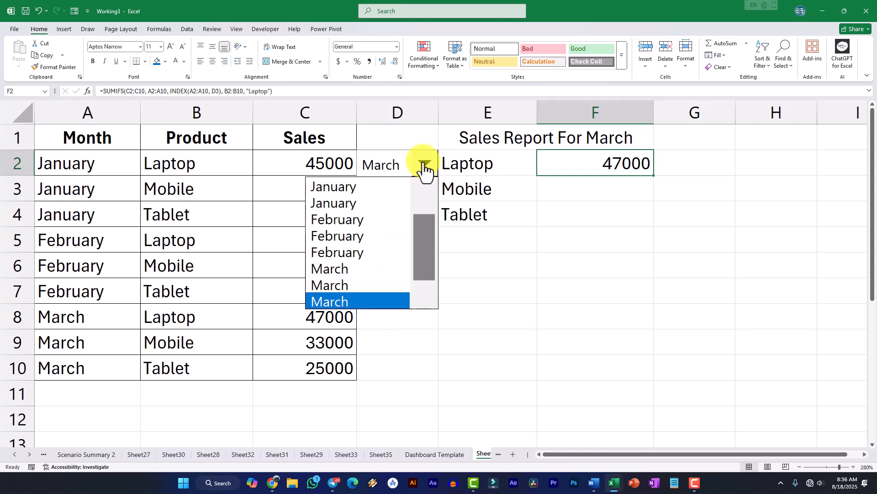
click(355, 270)
click(419, 165)
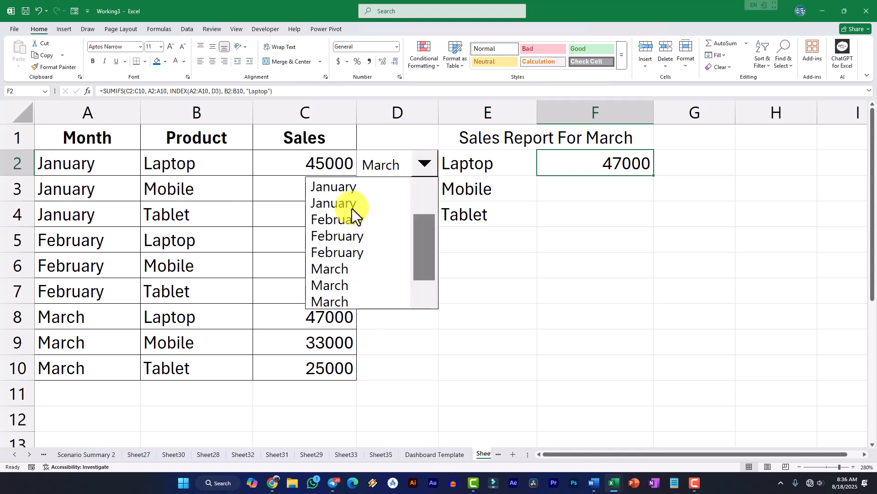
click(347, 219)
click(425, 166)
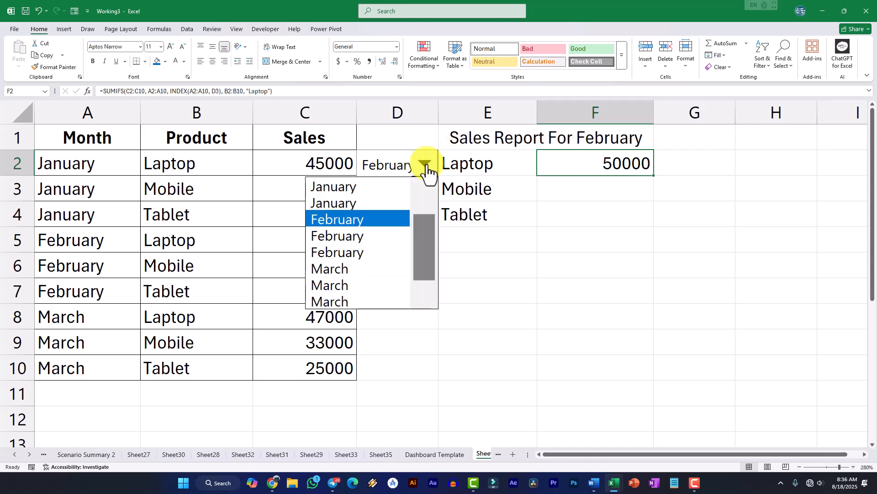
click(367, 214)
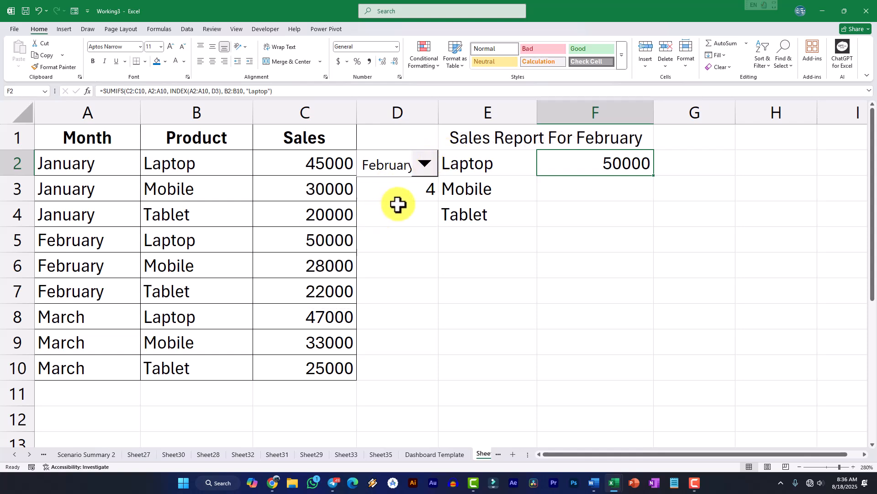
click(425, 166)
click(361, 201)
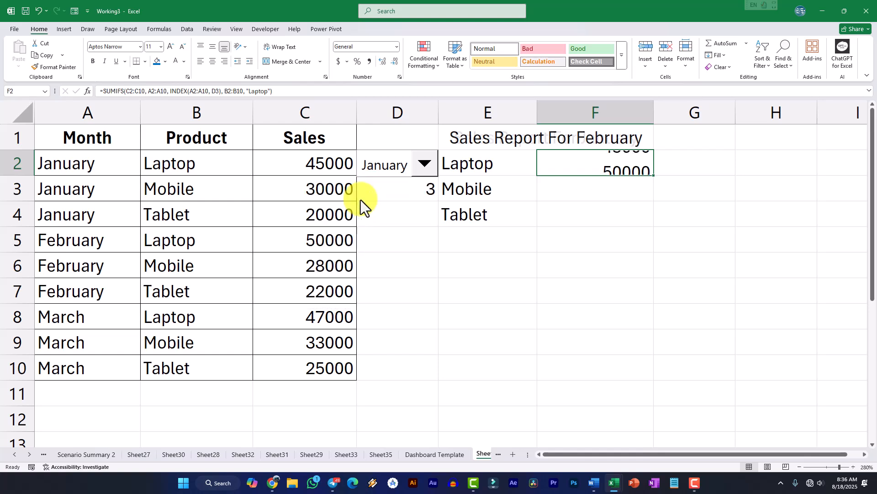
click(434, 165)
click(367, 185)
click(425, 165)
click(357, 233)
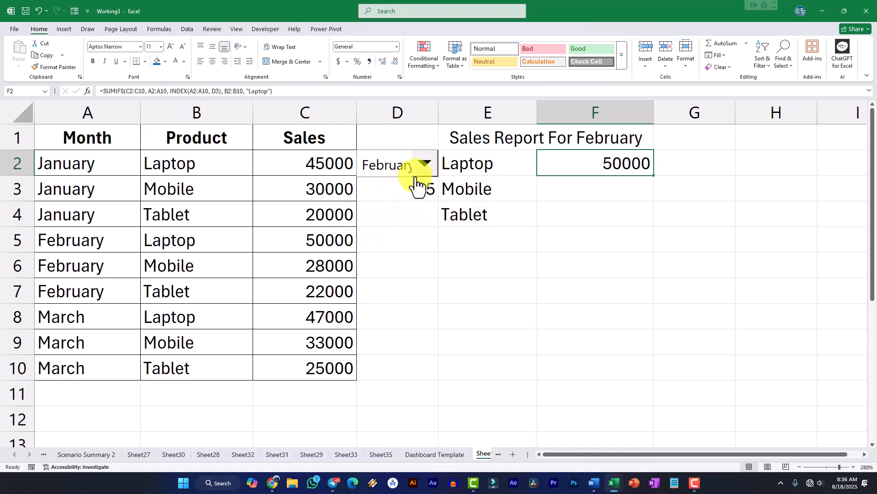
click(425, 165)
click(343, 267)
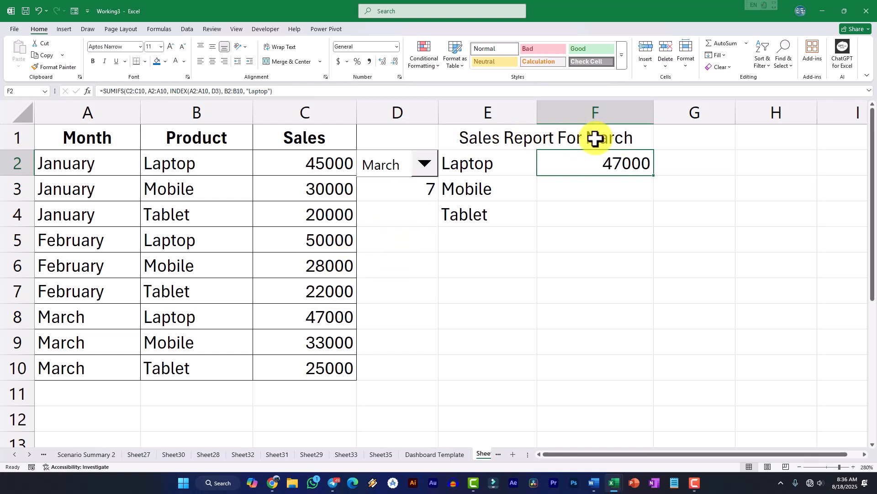
Start a SUMIFS formula in F3 with the sum range C2:C10 and the month range A2:A10
click(593, 187)
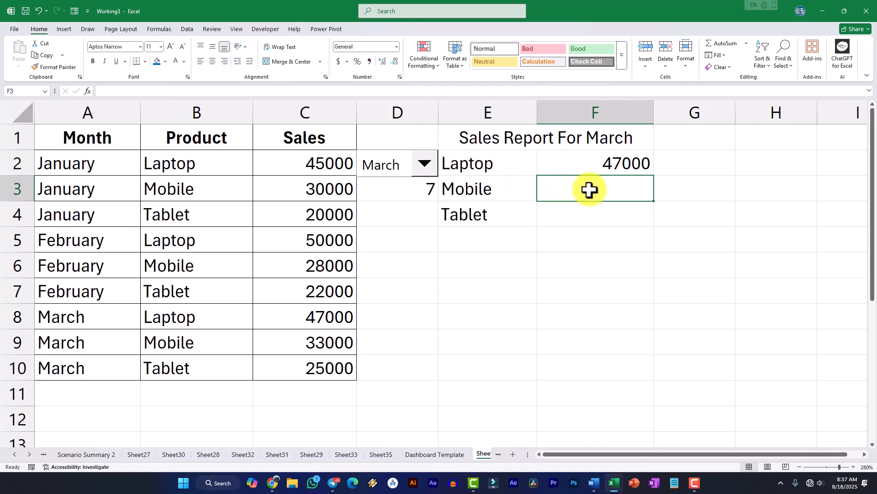
text(=sum)
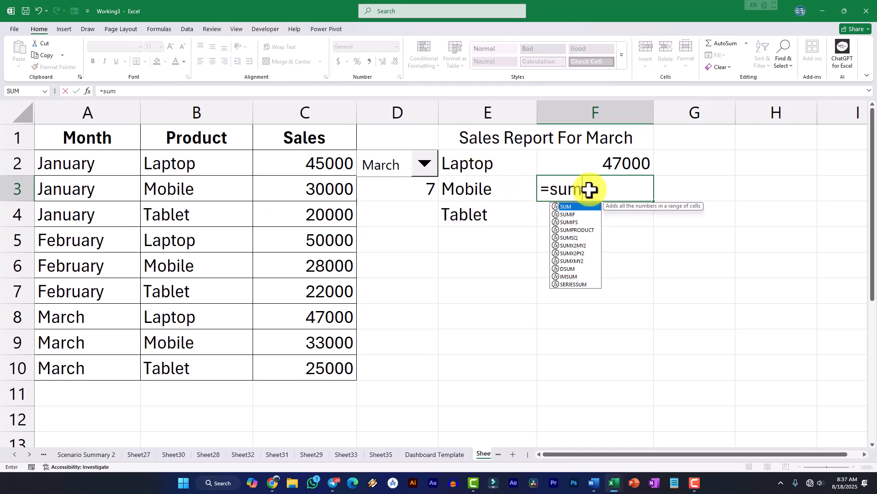
text(ifs()
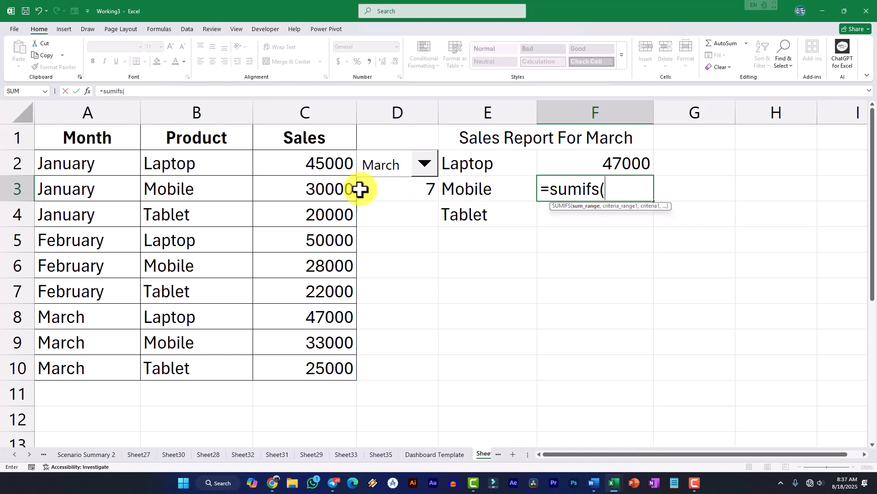
drag(312, 168, 300, 361)
text(,)
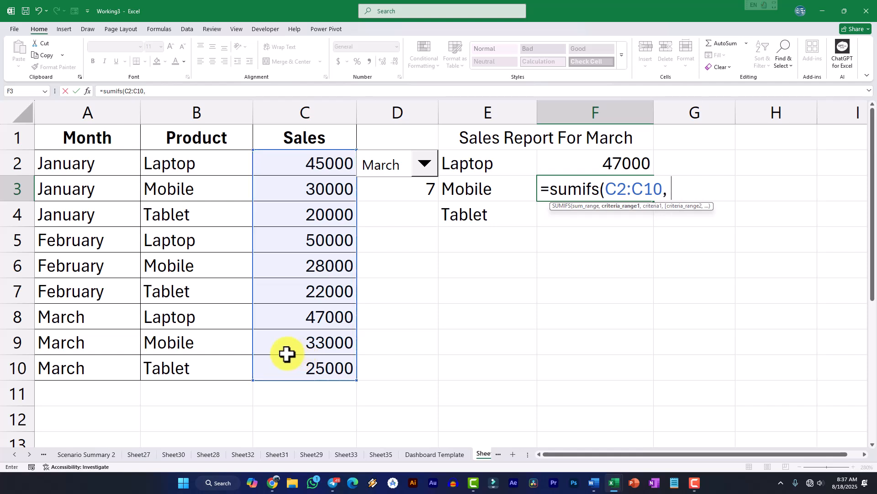
drag(93, 168, 95, 361)
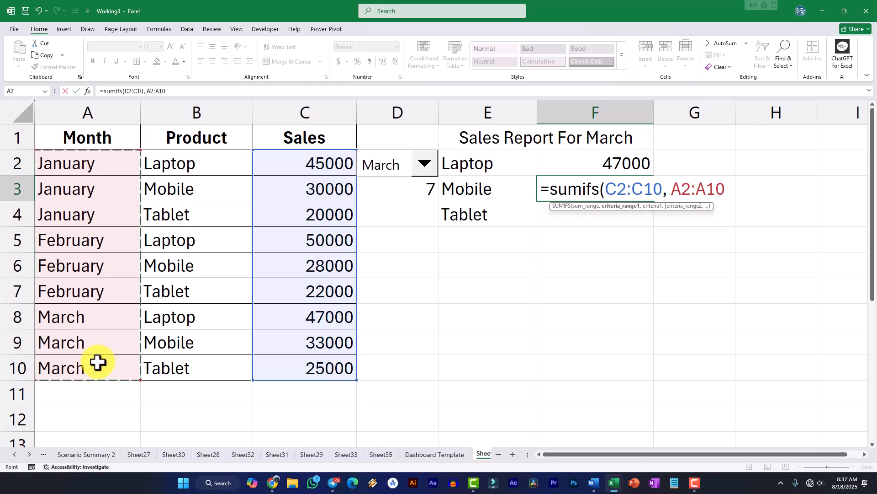
Add the month criterion INDEX(A2:A10, D3) to the F3 formula
text(, in)
key(Tab)
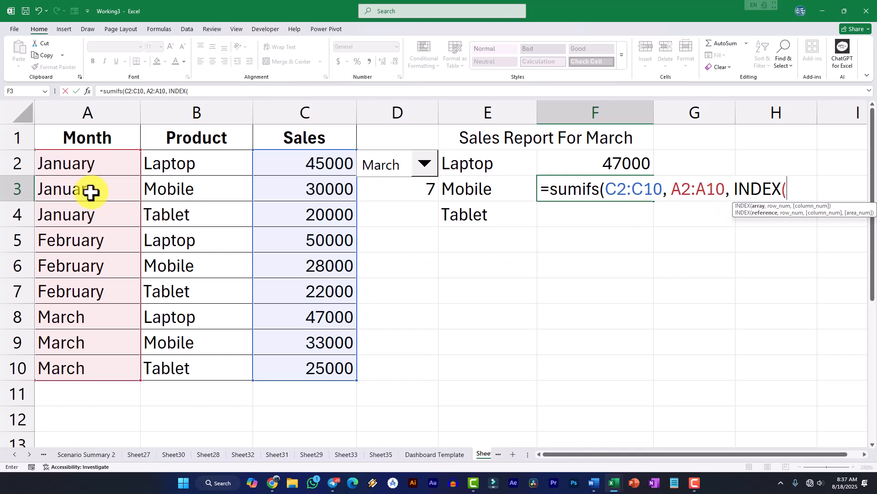
click(77, 172)
drag(76, 180, 83, 364)
text(,)
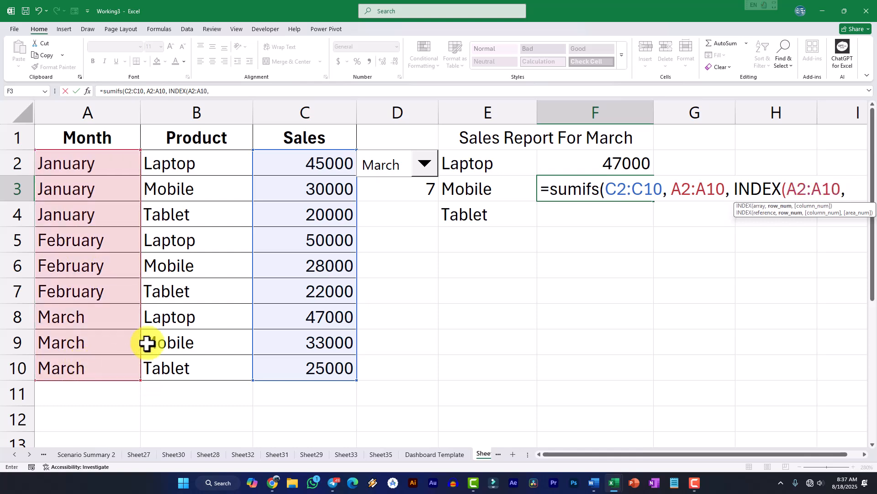
text( D3)
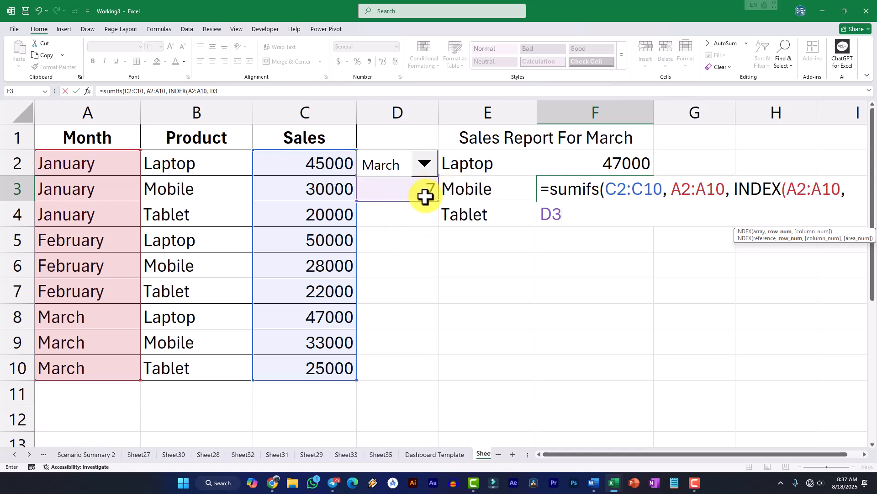
text())
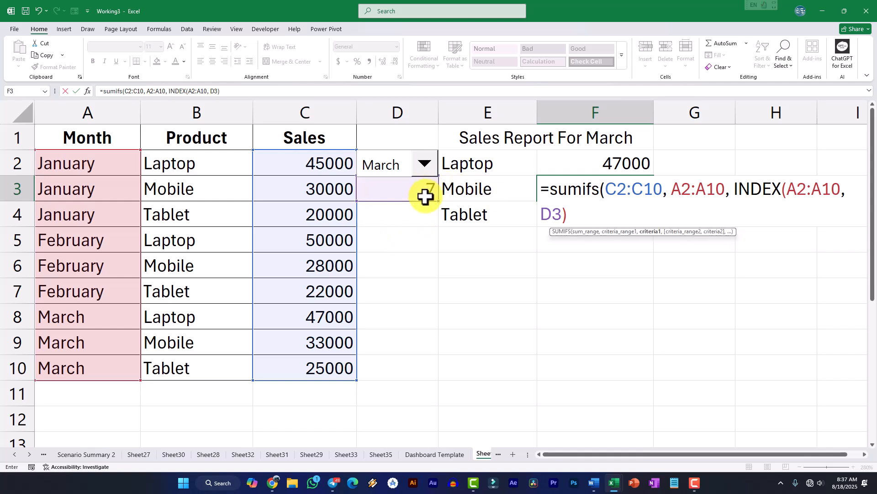
text(,)
Complete the F3 formula with the product range B2:B10 and the criterion "Mobile", and enter it
drag(206, 158, 207, 362)
text(, B2:B10, "Mobile)
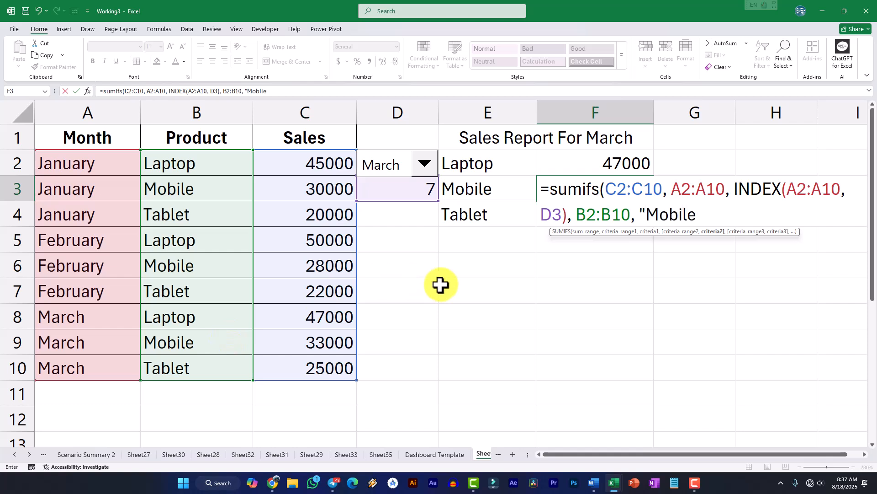
text("))
key(Return)
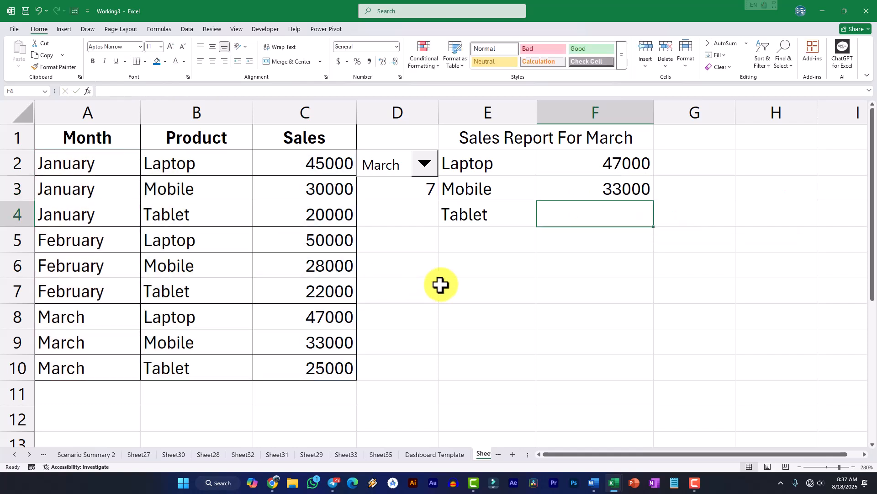
Copy the text of the Mobile SUMIFS formula from F3, leaving the cell's formula as it is
click(633, 196)
click(517, 213)
click(617, 180)
double_click(635, 206)
drag(709, 214, 555, 196)
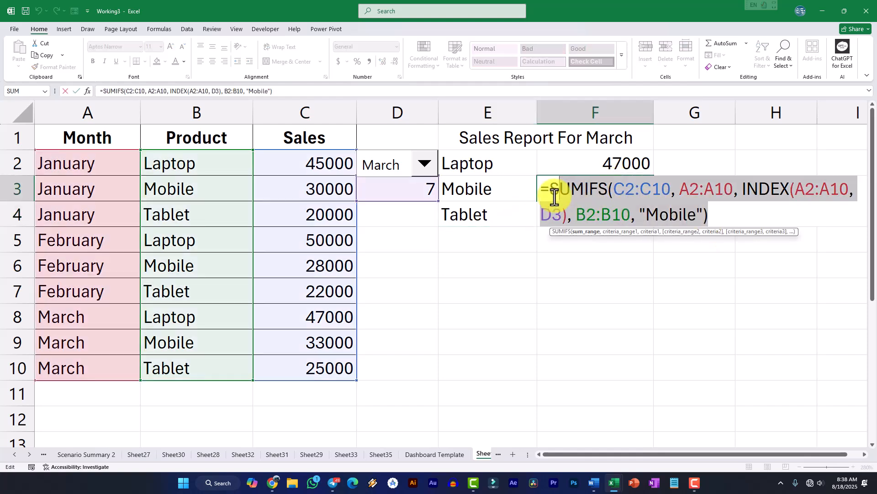
key(ctrl+c)
key(Return)
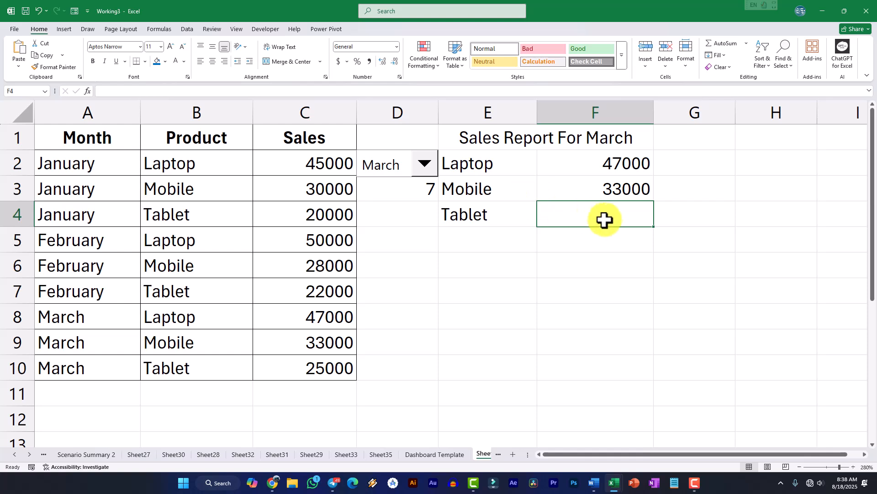
Paste the copied formula into F4, change its product criterion to "Tablet", and enter it
double_click(610, 215)
key(ctrl+v)
drag(646, 240, 696, 239)
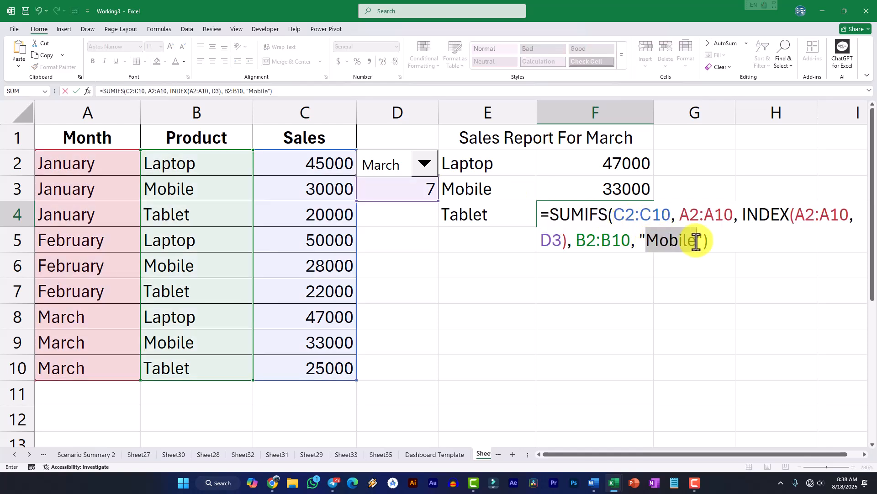
text(Ta)
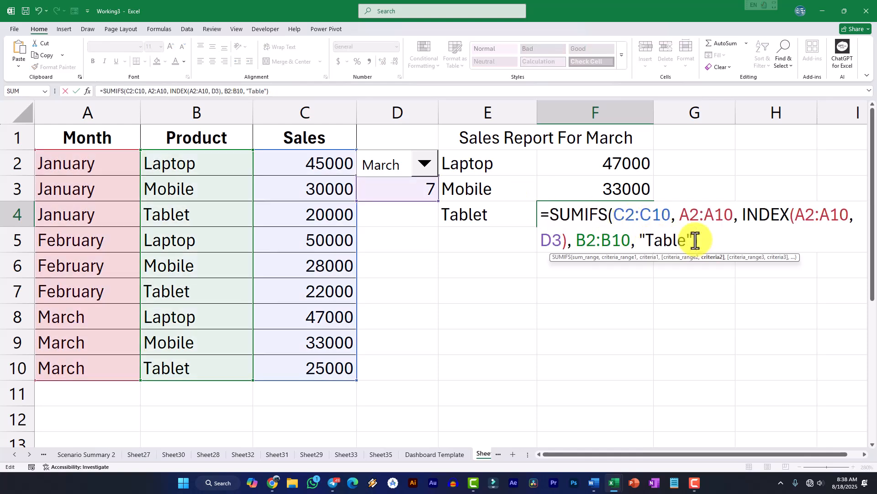
key(Return)
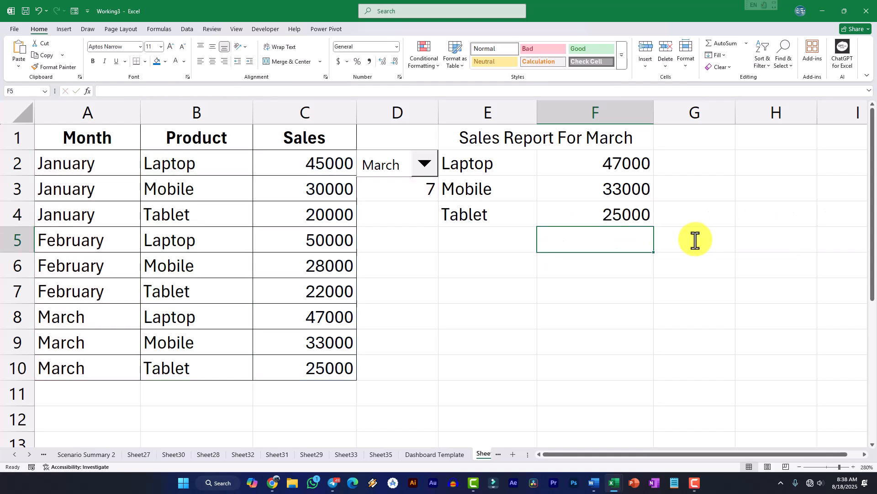
Test the three product formulas by choosing the last March entry and the third January entry in the combo box
click(425, 164)
click(344, 297)
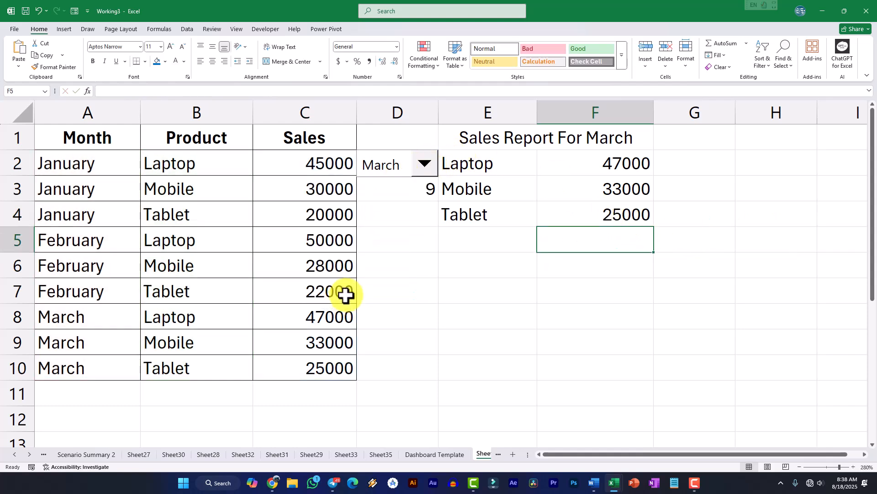
click(426, 164)
click(357, 198)
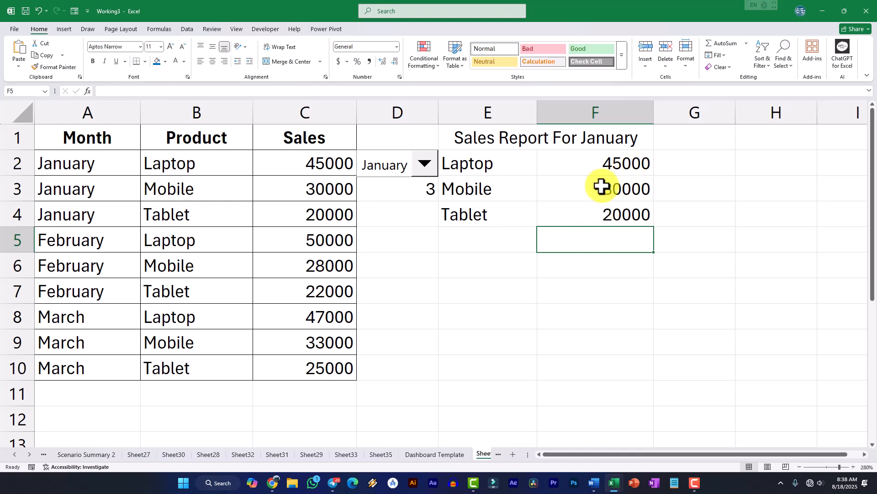
Format the report title in E1 with a dark blue font color and bold
click(519, 138)
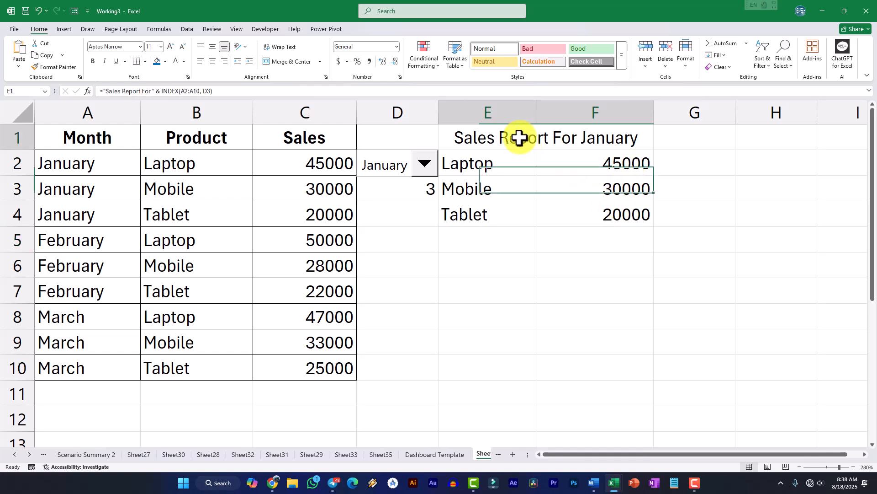
click(184, 62)
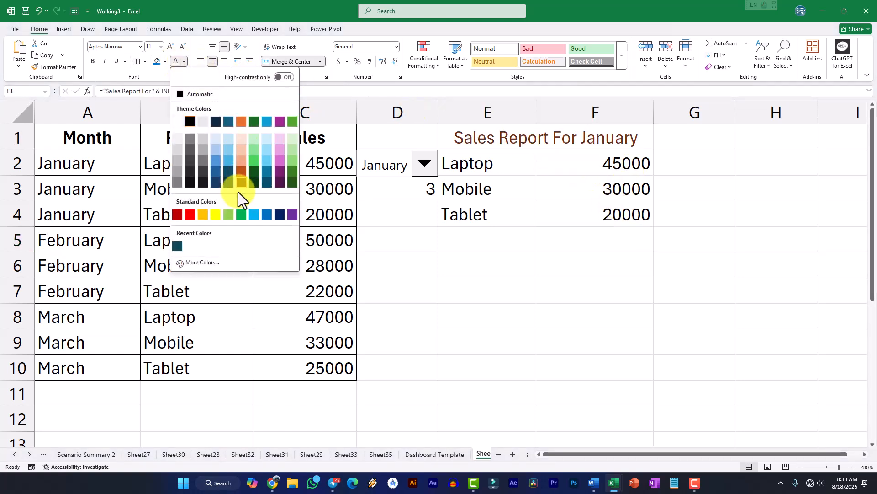
click(277, 217)
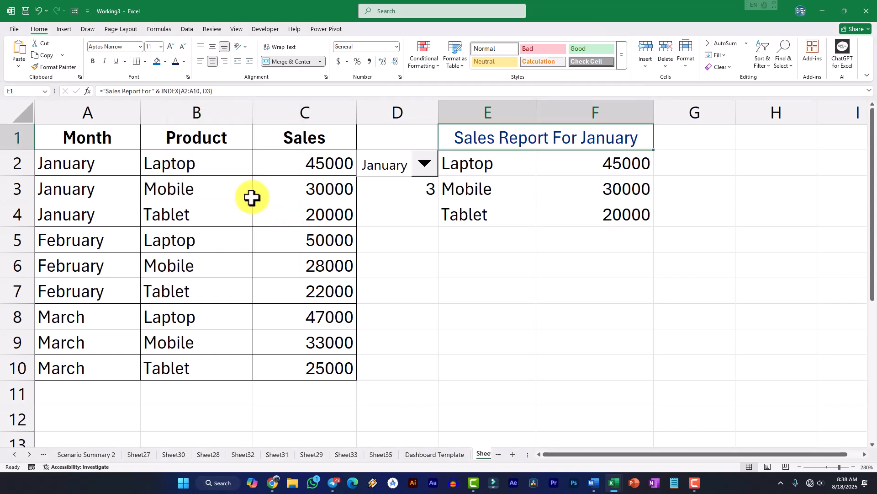
click(93, 61)
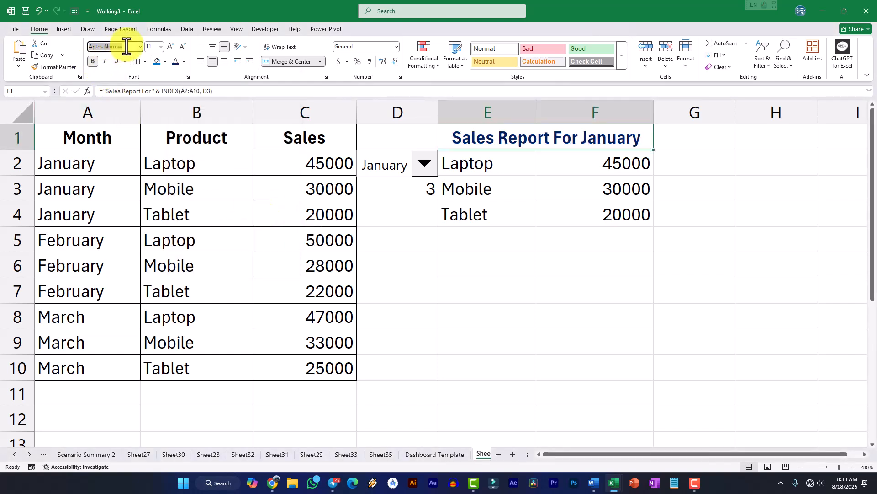
Give the header cells A1:C1 a blue fill and a white font color
drag(91, 140, 278, 137)
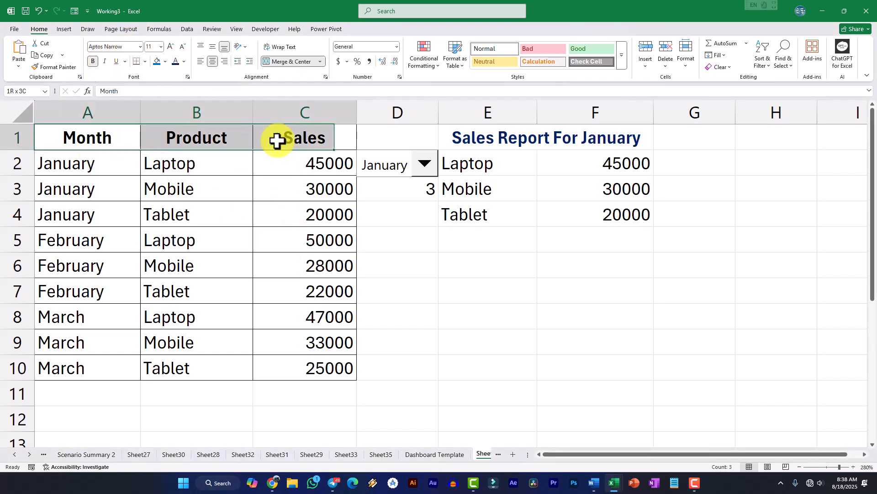
click(158, 61)
click(185, 64)
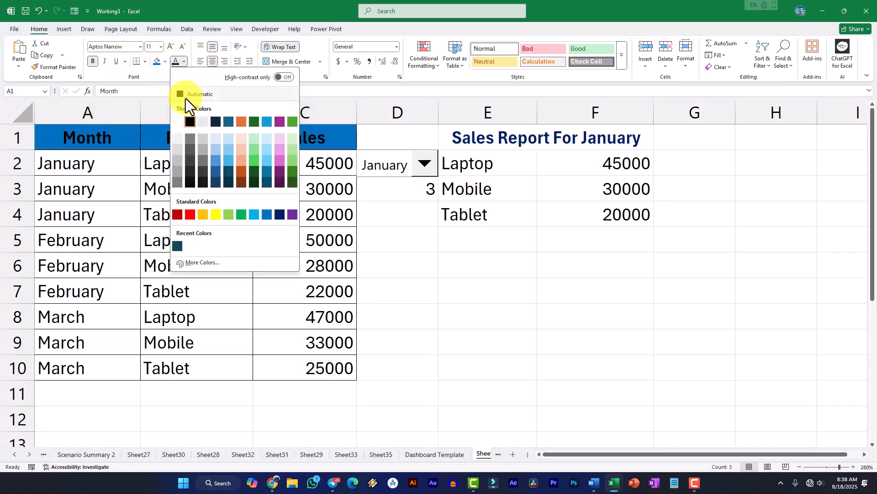
click(181, 120)
click(199, 193)
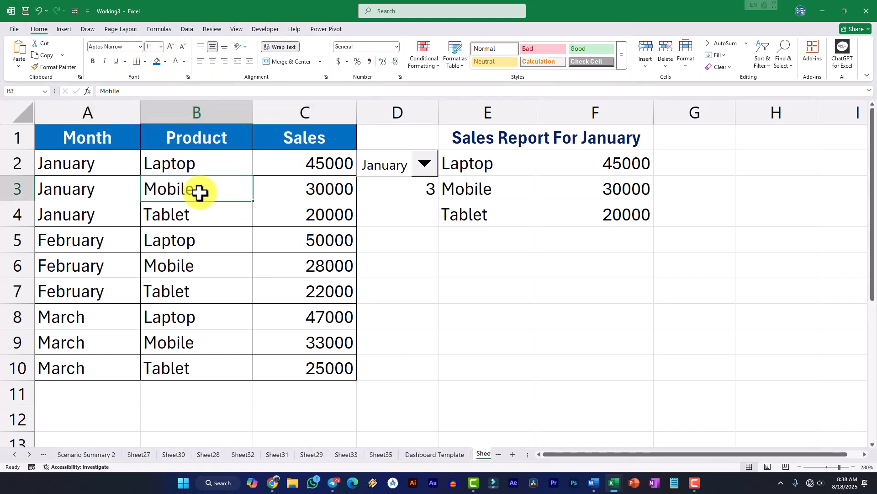
Fill the product labels in E2:E4 with light blue
click(510, 147)
click(431, 168)
click(509, 147)
click(509, 173)
click(512, 143)
drag(478, 167, 487, 213)
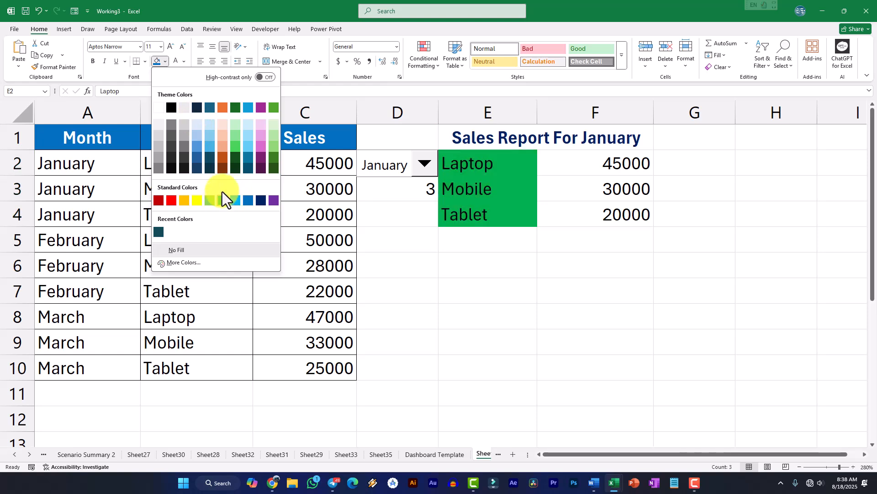
click(247, 126)
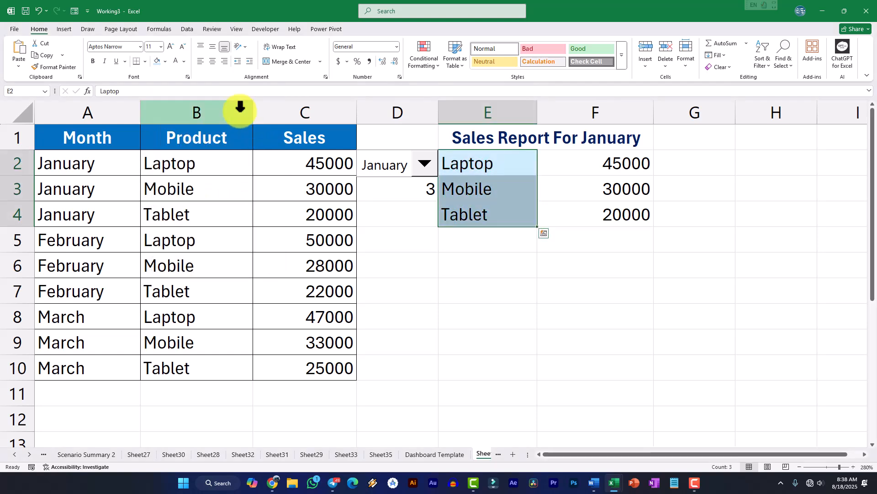
Apply all borders to the product labels and sales values in E2:F4
click(145, 62)
click(156, 152)
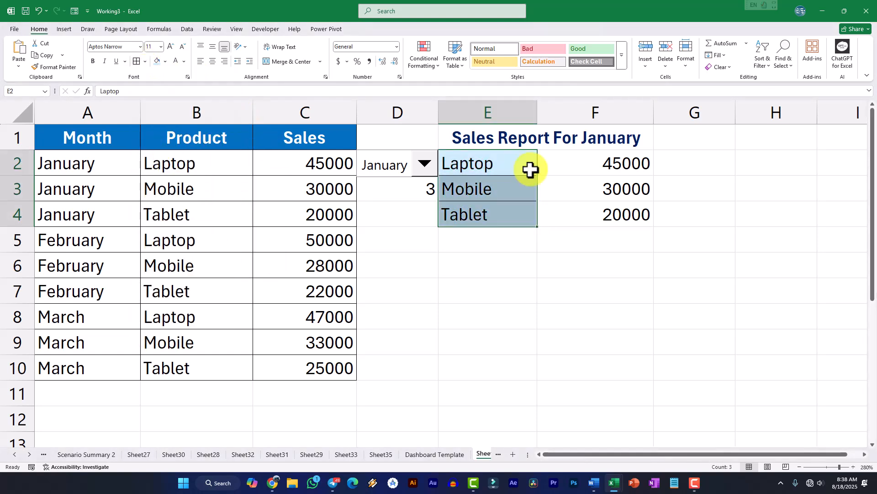
drag(517, 164, 613, 206)
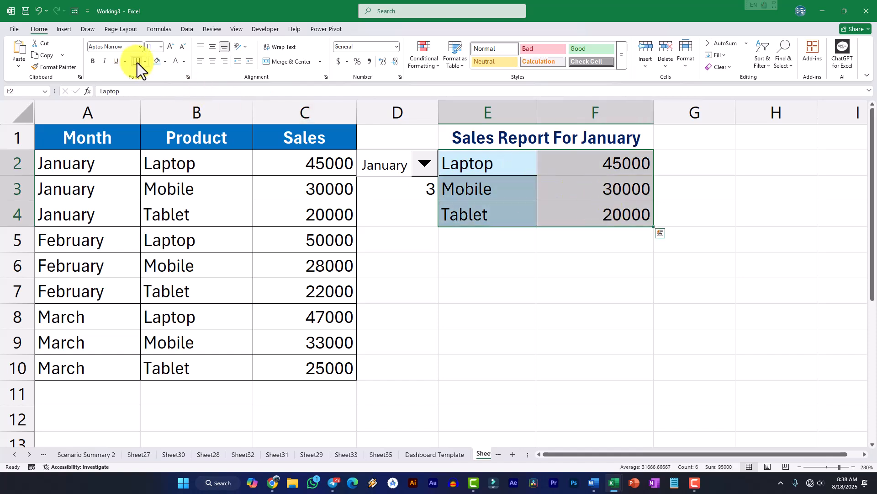
click(470, 140)
click(486, 233)
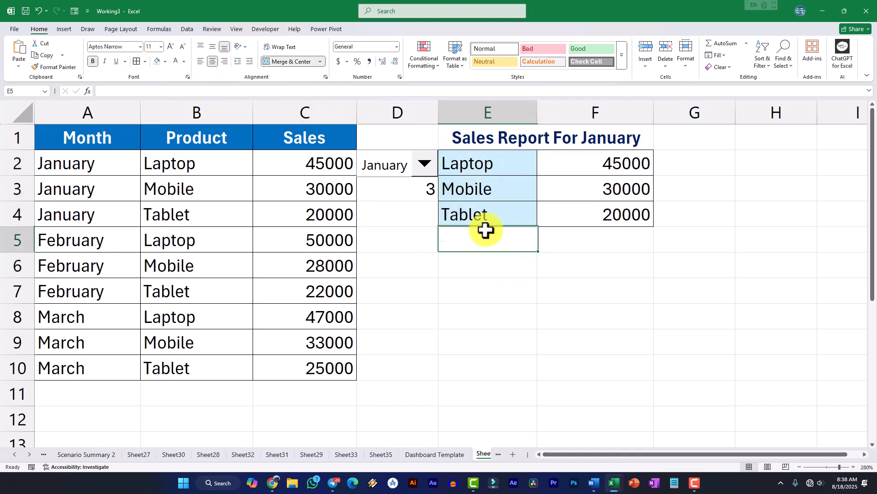
Choose the second March entry in the combo box, and hide the linked number in D3 with a white font color
click(423, 165)
click(360, 273)
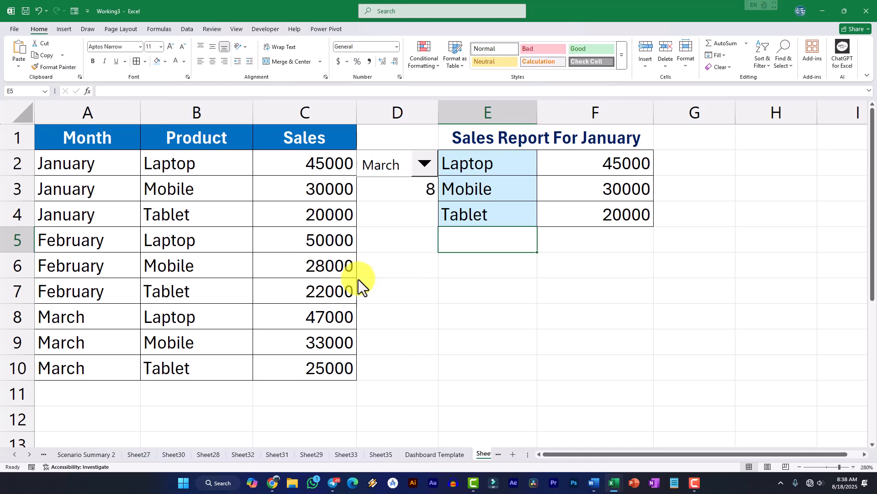
click(406, 192)
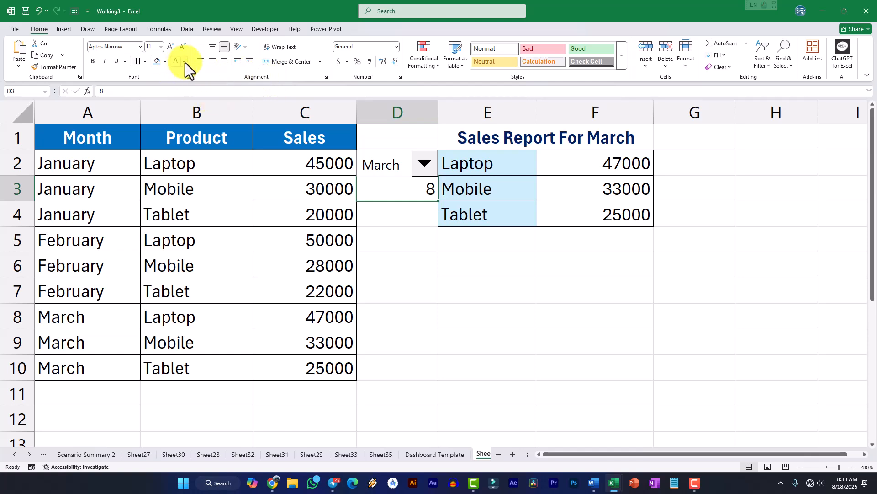
click(468, 235)
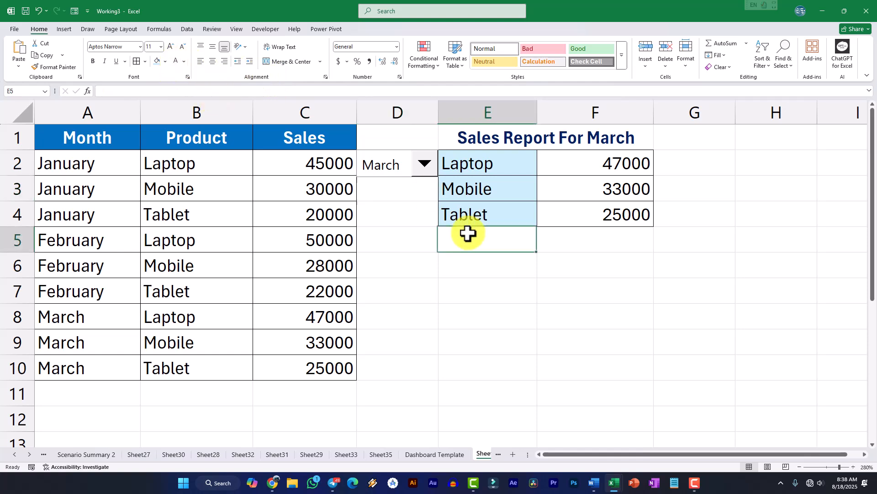
Test the formatted report by choosing a February entry in the combo box, ending with cell F6 selected
click(422, 164)
click(369, 236)
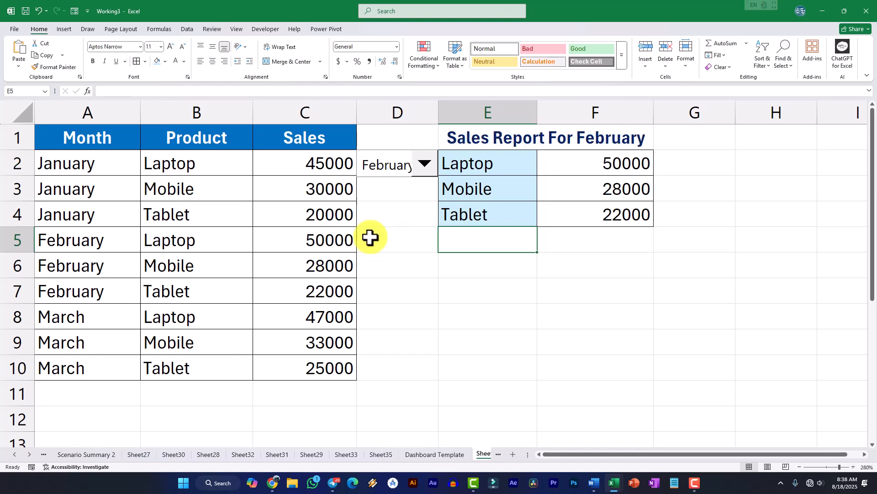
click(598, 262)
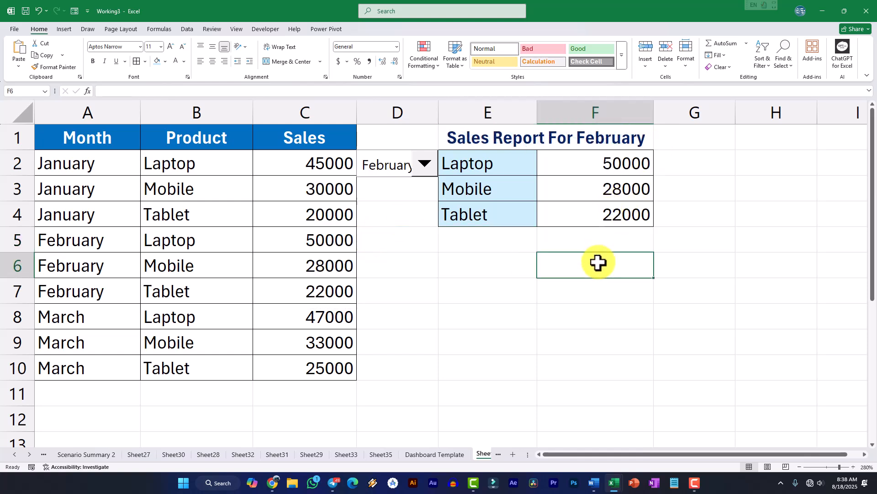
Review the form controls available for insertion and the month list of the combo box, keeping February selected
click(506, 174)
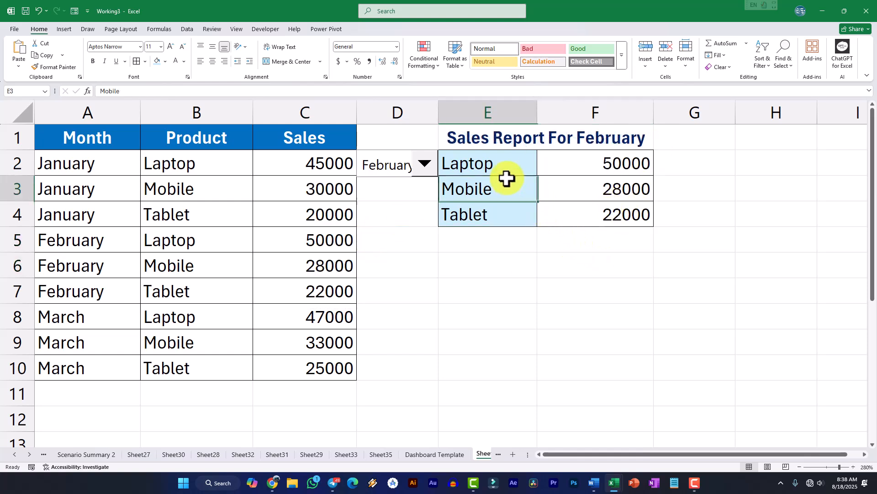
click(264, 28)
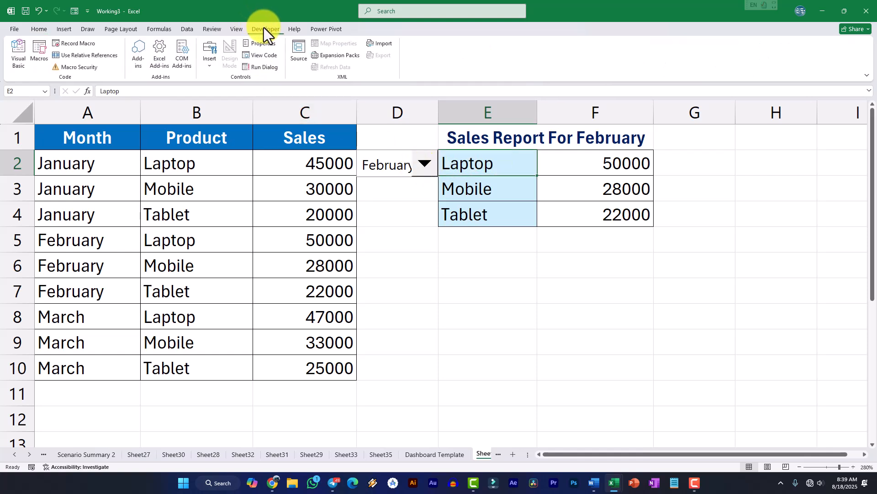
click(211, 60)
click(404, 231)
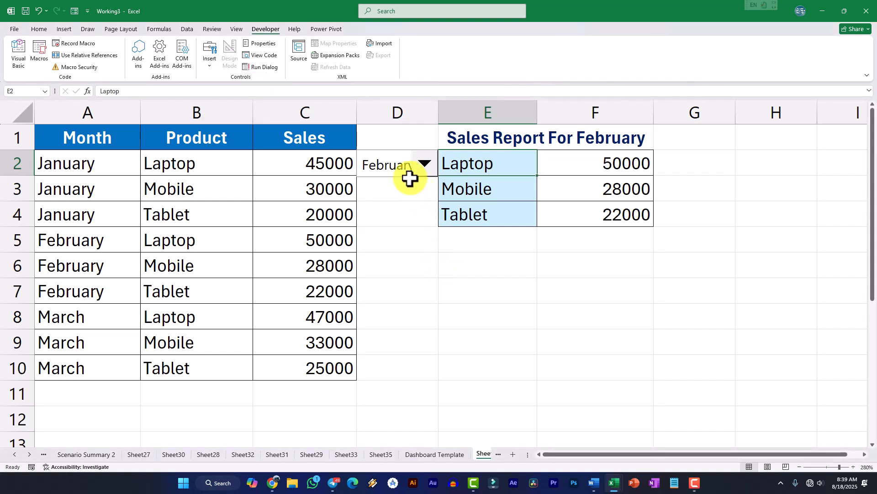
click(424, 166)
click(367, 221)
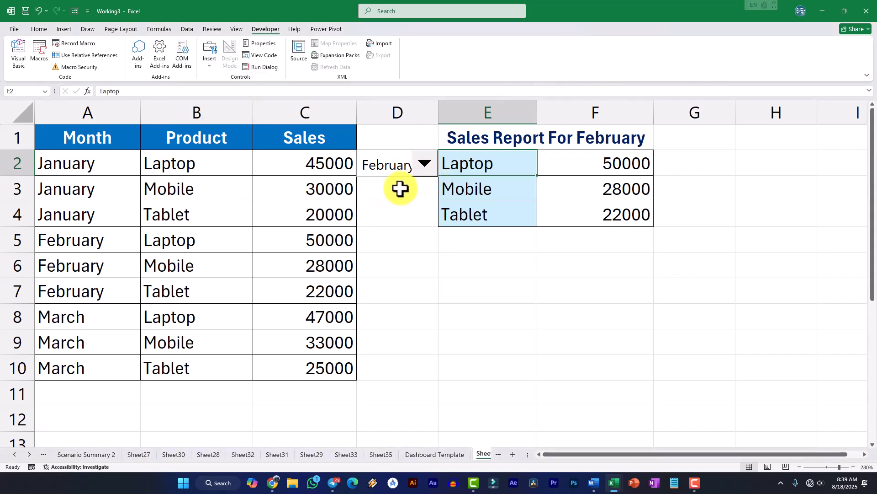
Examine the combo box's linked cell D3, the dynamic title formula in E1, and the SUMIFS sales cells F2:F4
click(400, 187)
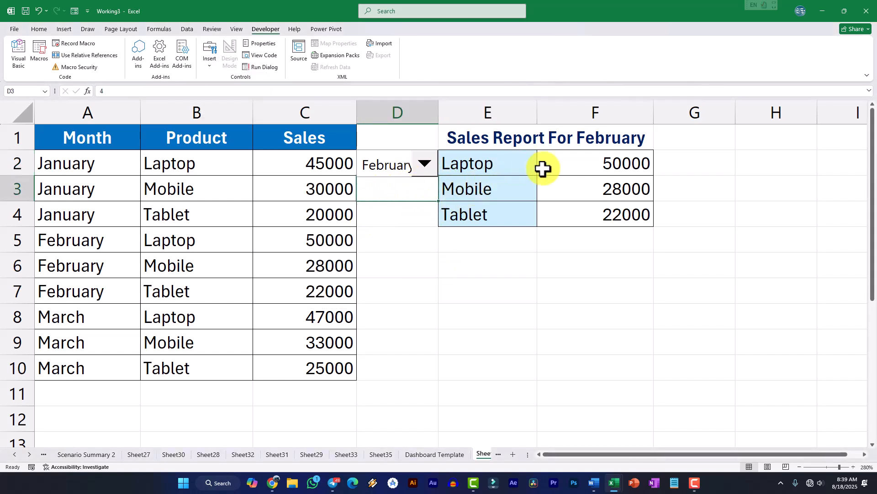
click(565, 143)
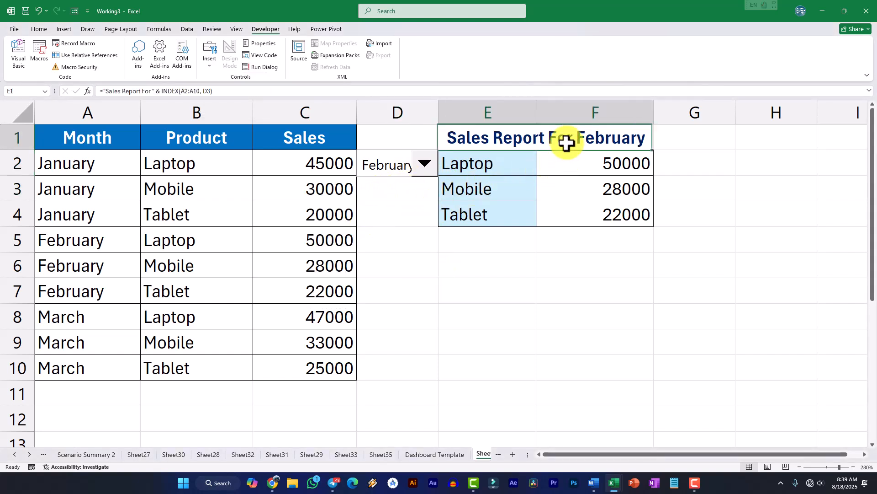
click(611, 173)
drag(613, 166, 614, 220)
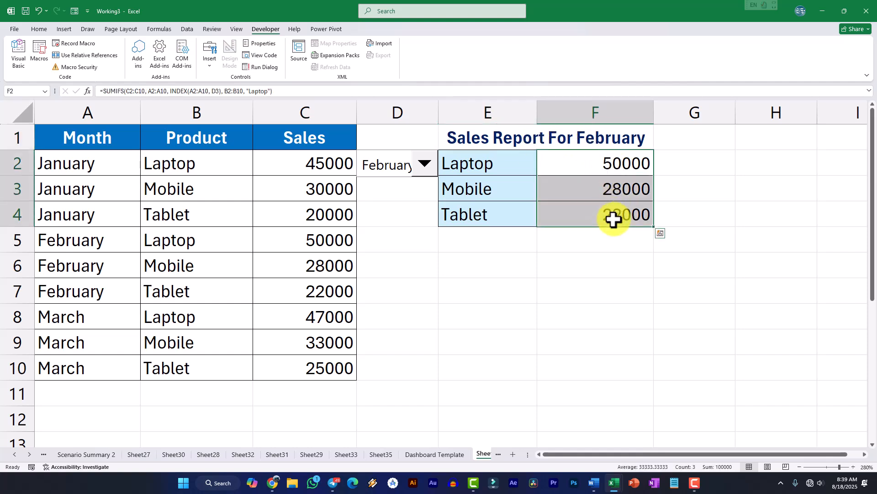